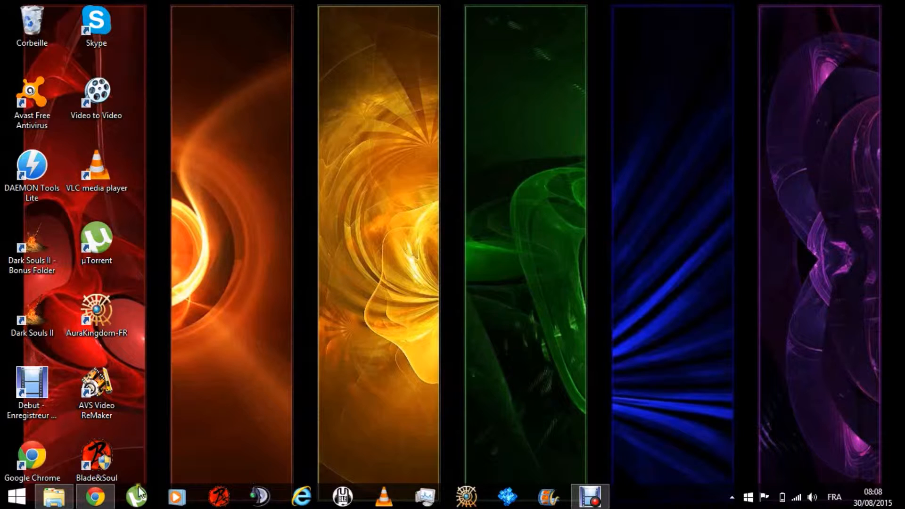
Switch to Chrome and look over the DaFont home page down to the recently added fonts.
click(105, 488)
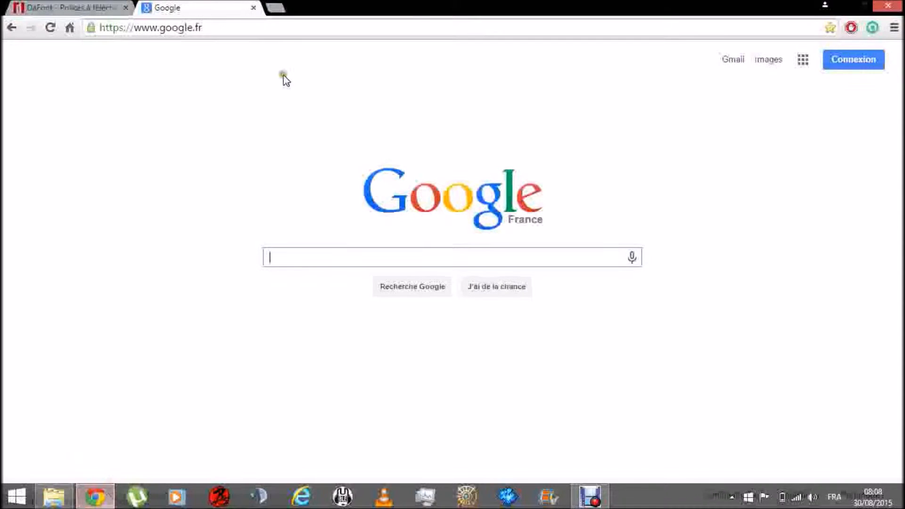
click(70, 6)
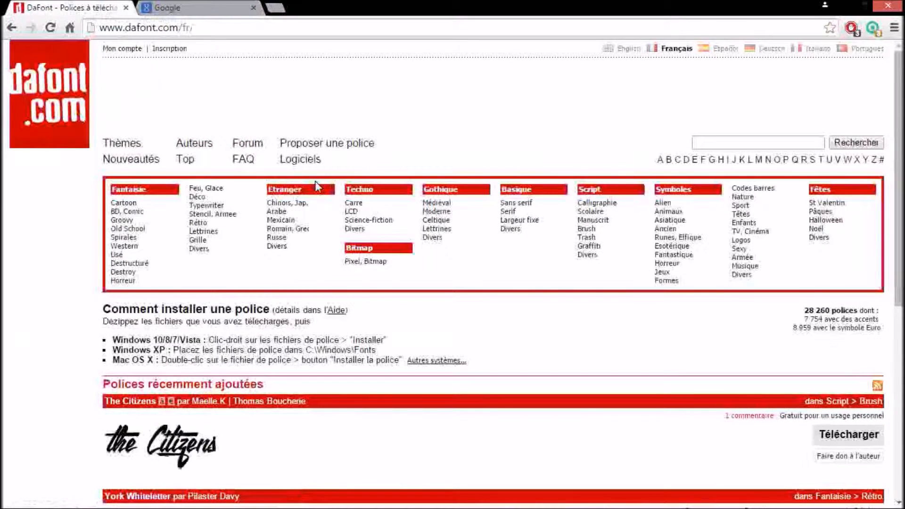
click(896, 325)
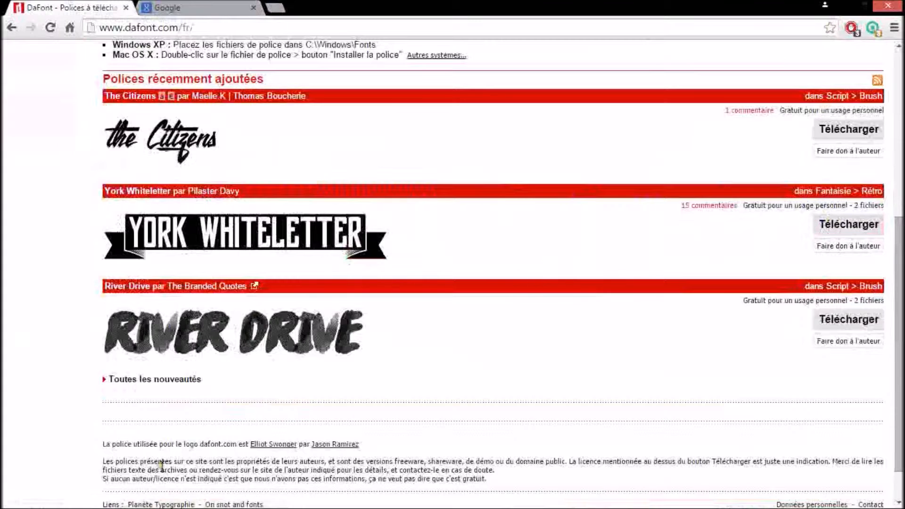
View the installed fonts in the Windows\Fonts folder of drive C: in File Explorer, and close the window.
mouse_move(140, 508)
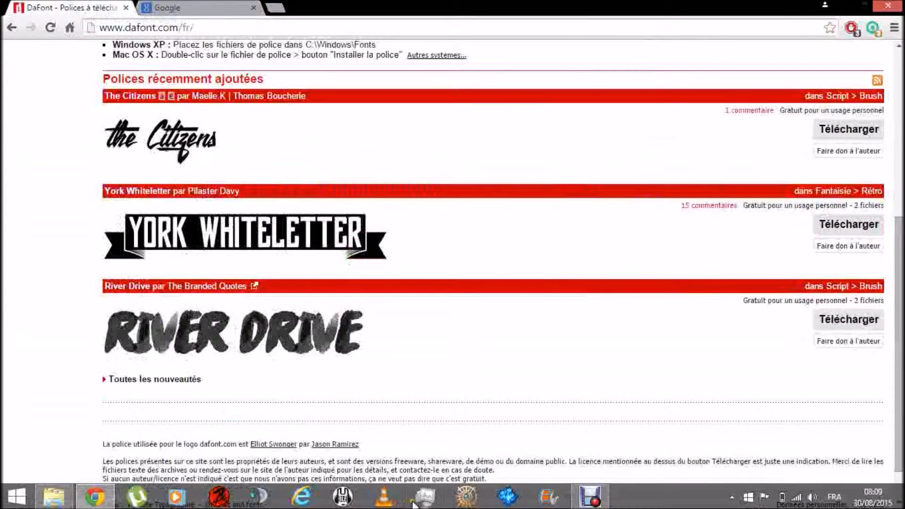
click(53, 496)
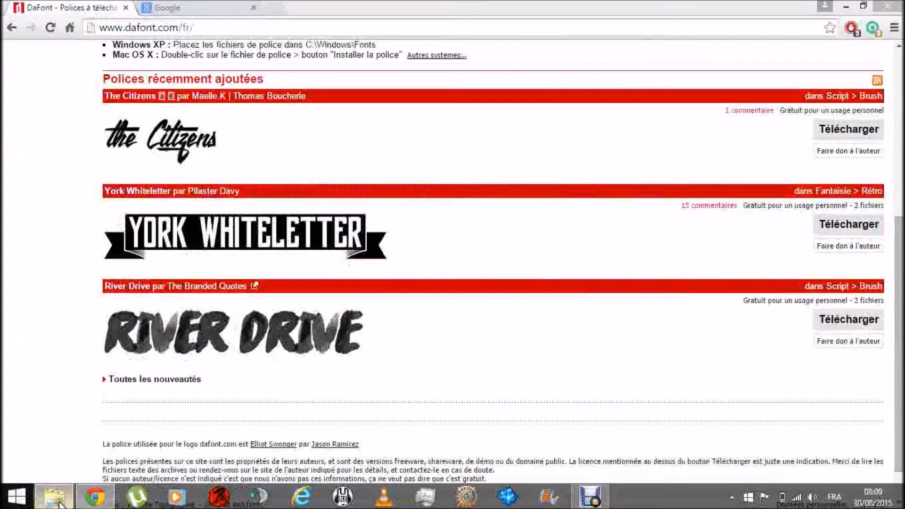
click(364, 260)
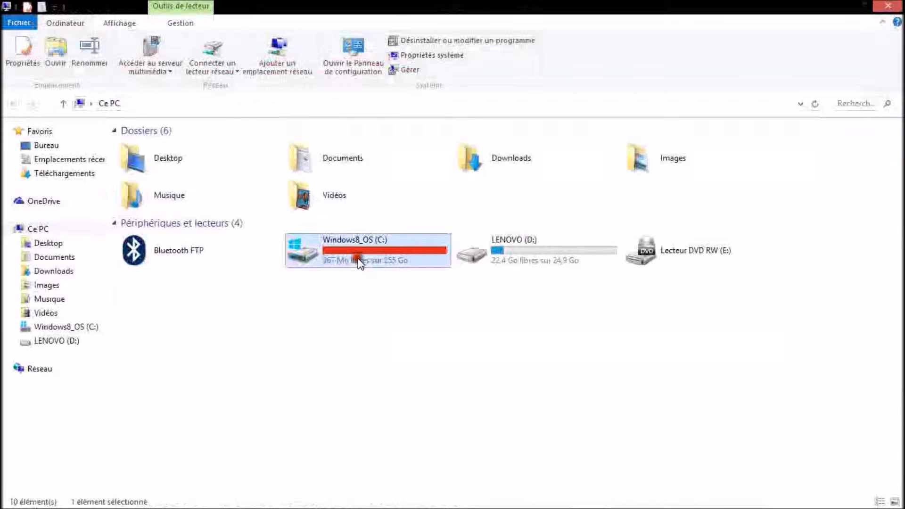
double_click(359, 262)
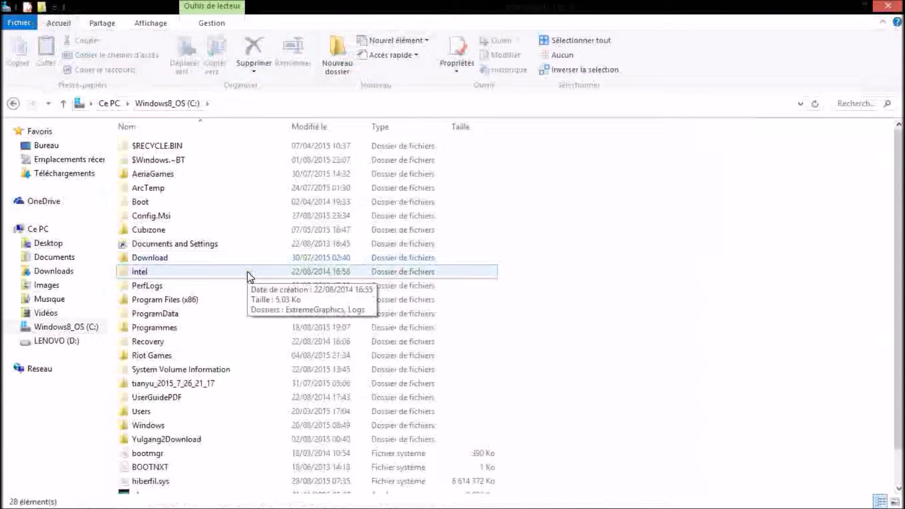
click(140, 424)
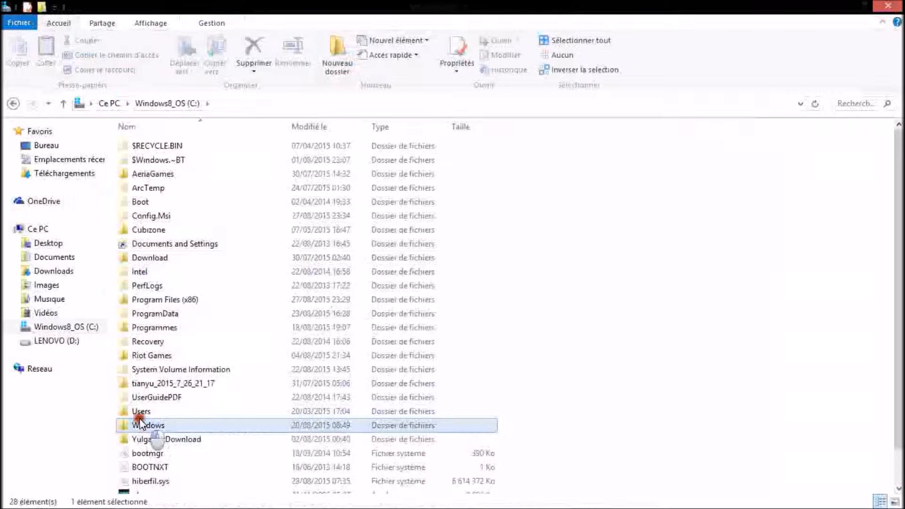
double_click(140, 425)
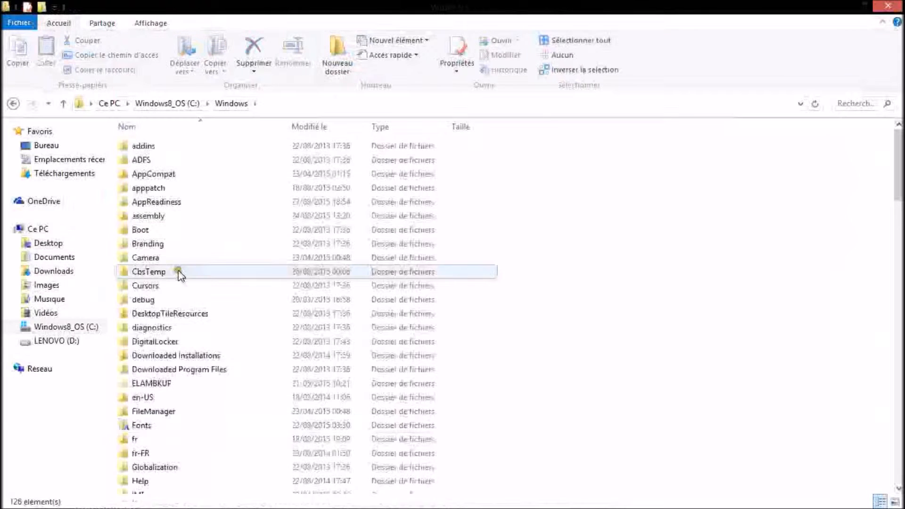
click(146, 427)
double_click(146, 427)
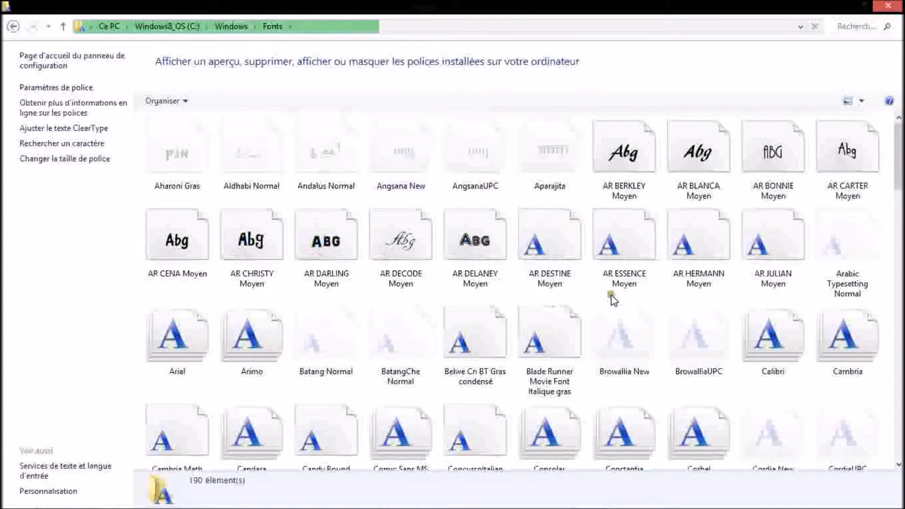
click(892, 7)
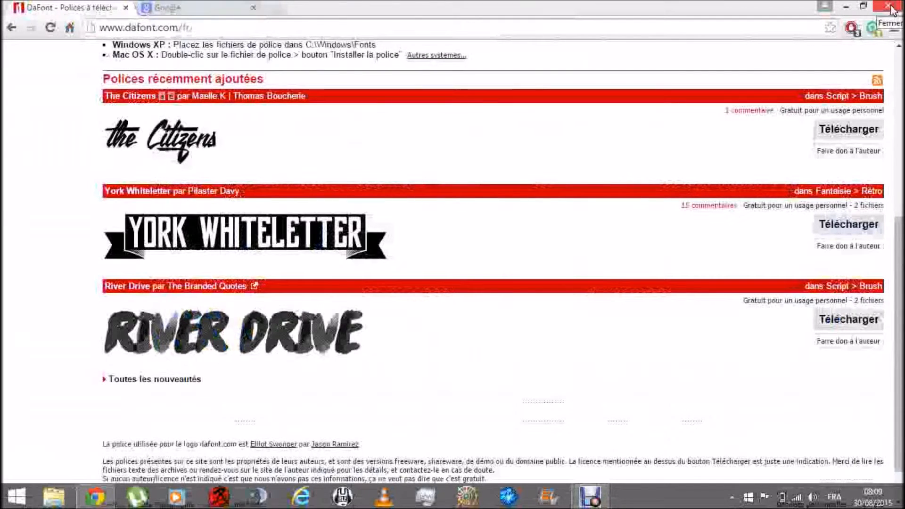
Locate the OpenOffice Draw tile on the Windows Start screen and leave the Start screen.
key(super)
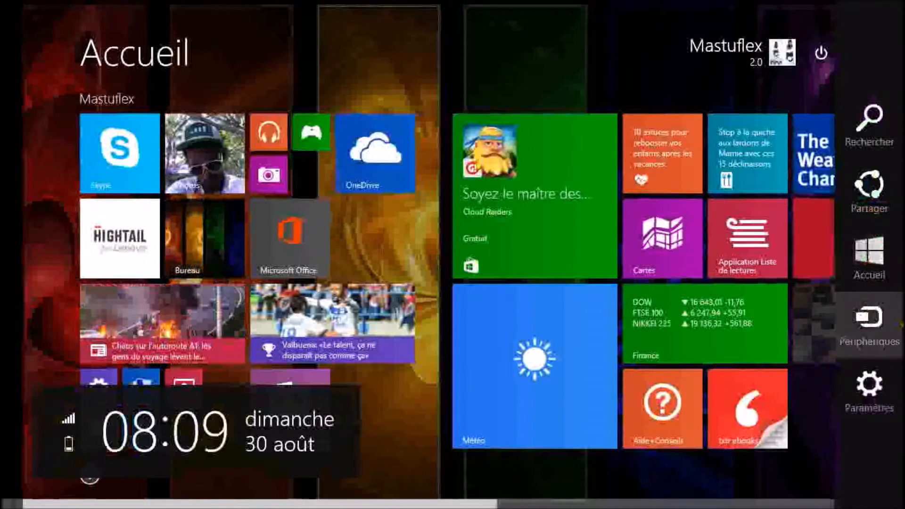
scroll(663, 321, down, 3)
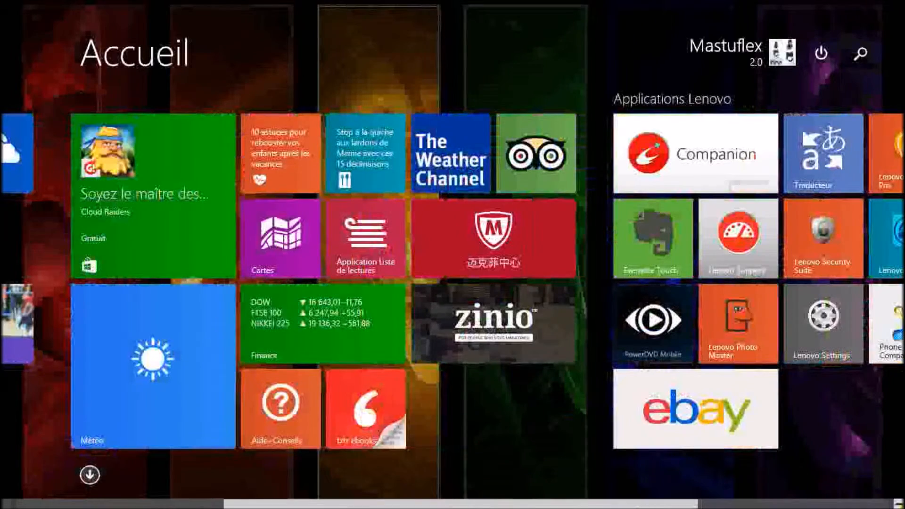
scroll(663, 320, down, 1)
scroll(718, 429, down, 5)
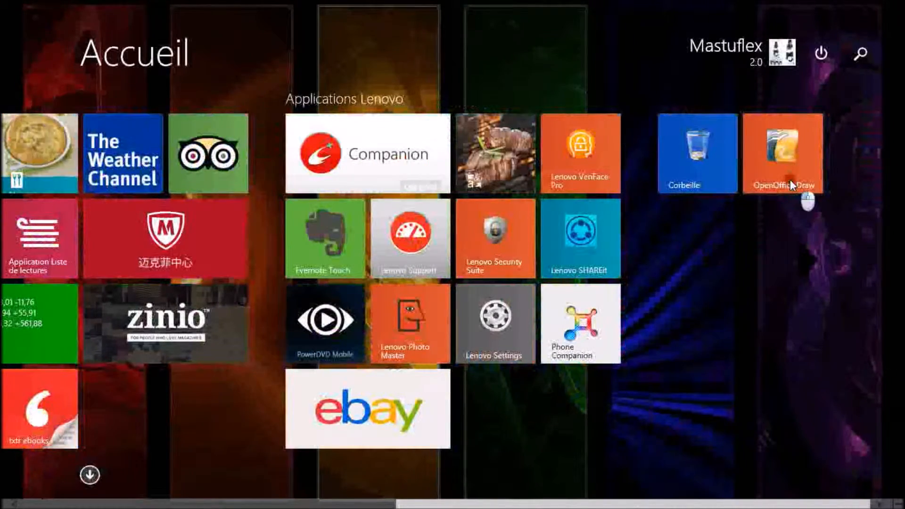
key(super)
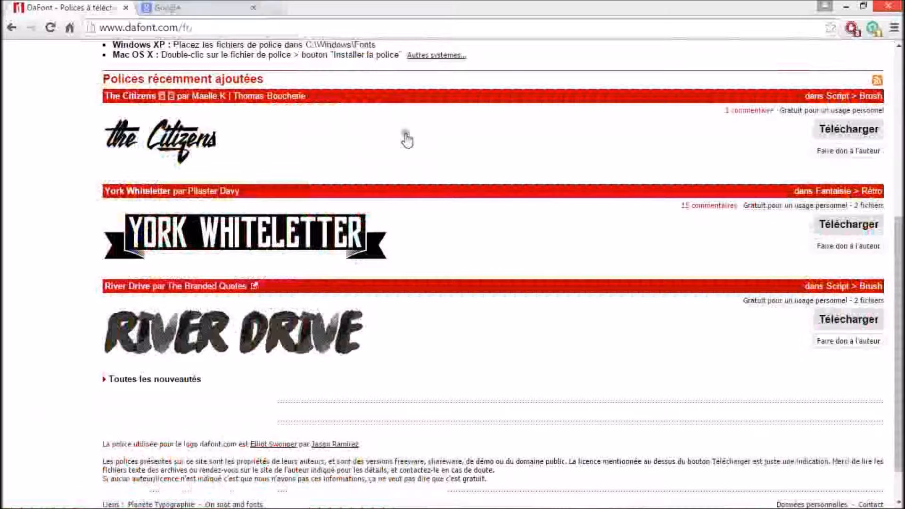
Search Google for "wallpaper abstract" and display the image results.
click(208, 7)
click(315, 262)
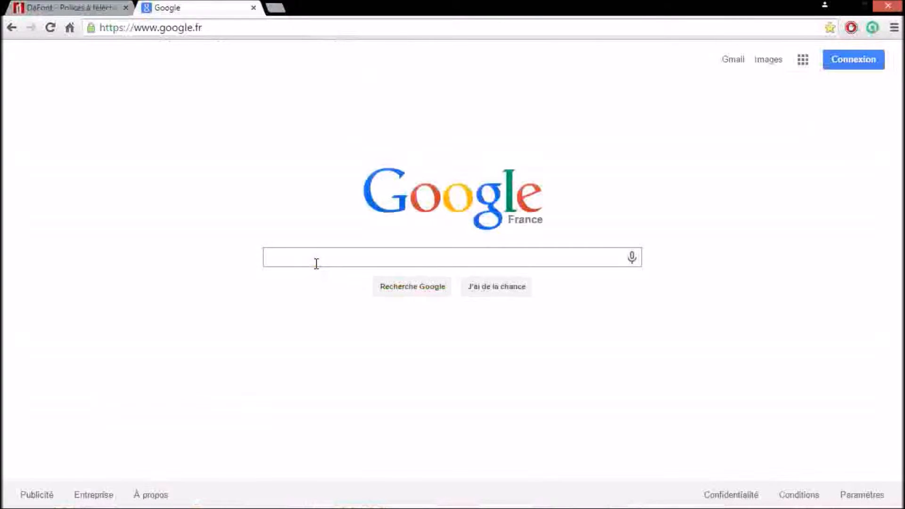
text(wallpeaper a)
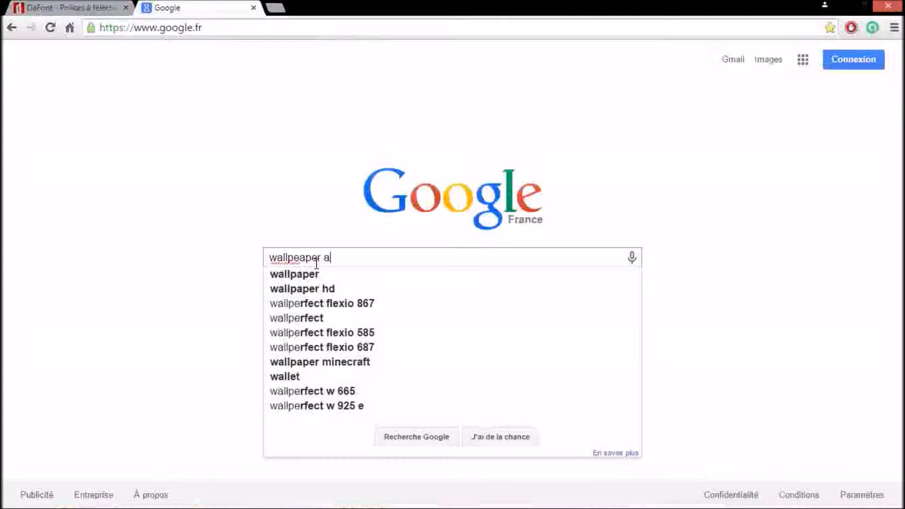
text(b)
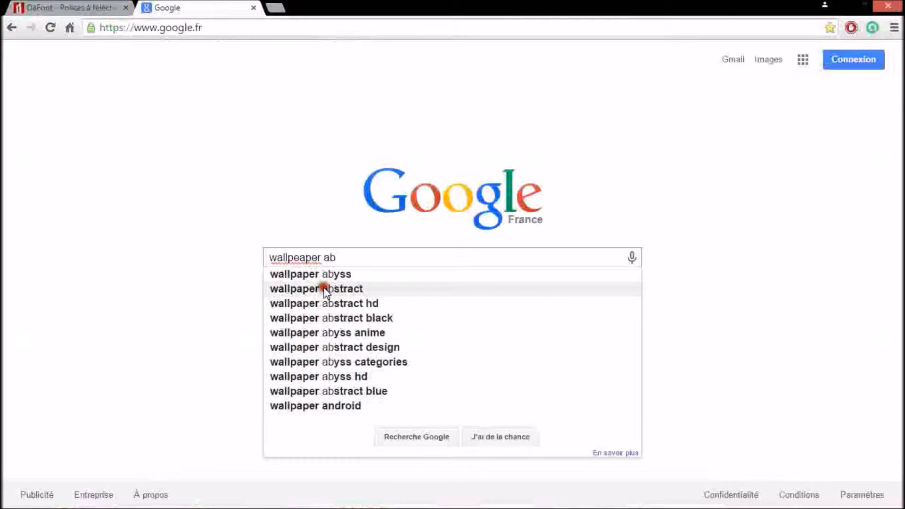
click(326, 290)
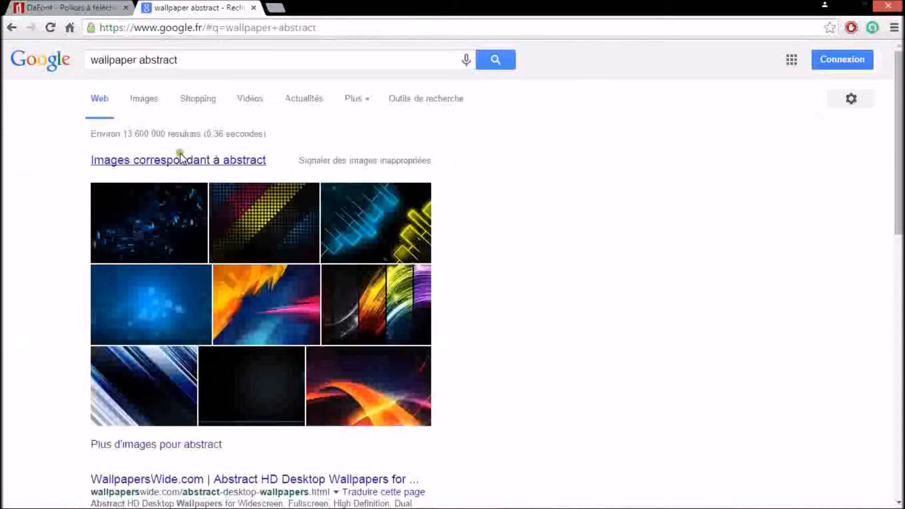
click(146, 109)
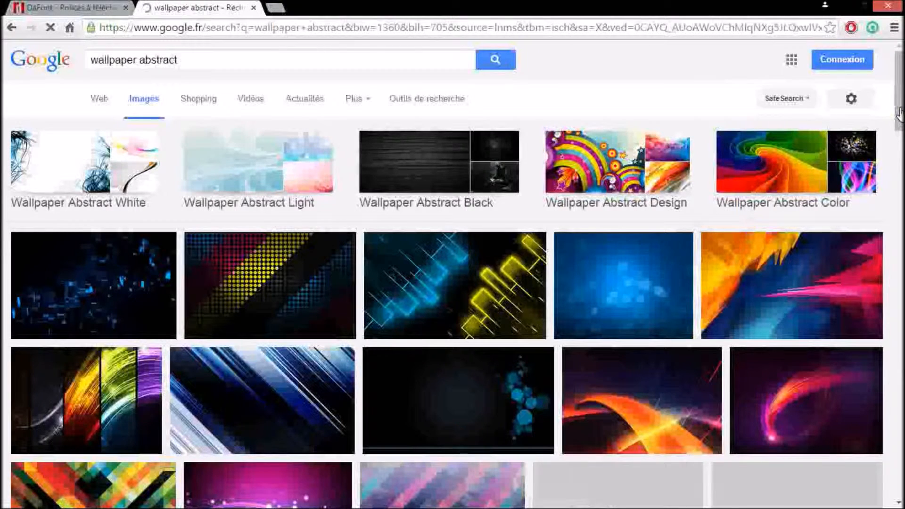
drag(899, 110, 895, 179)
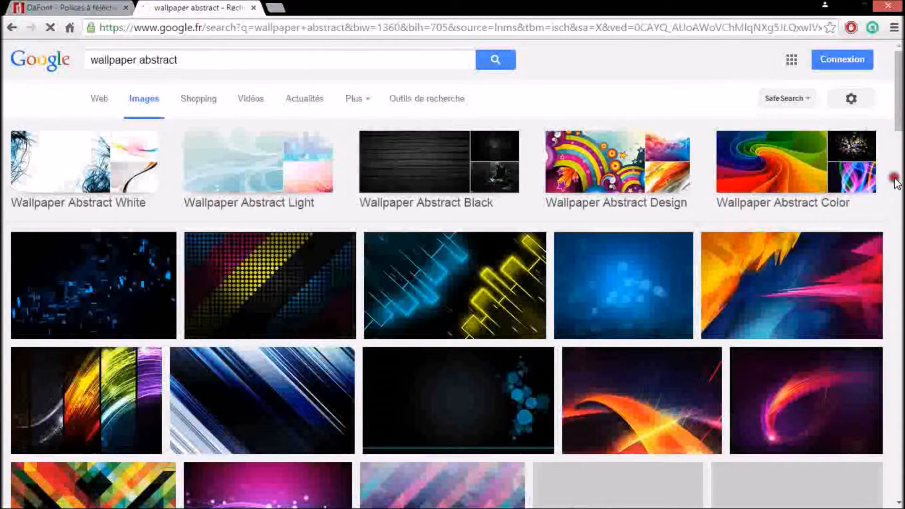
drag(895, 181, 895, 187)
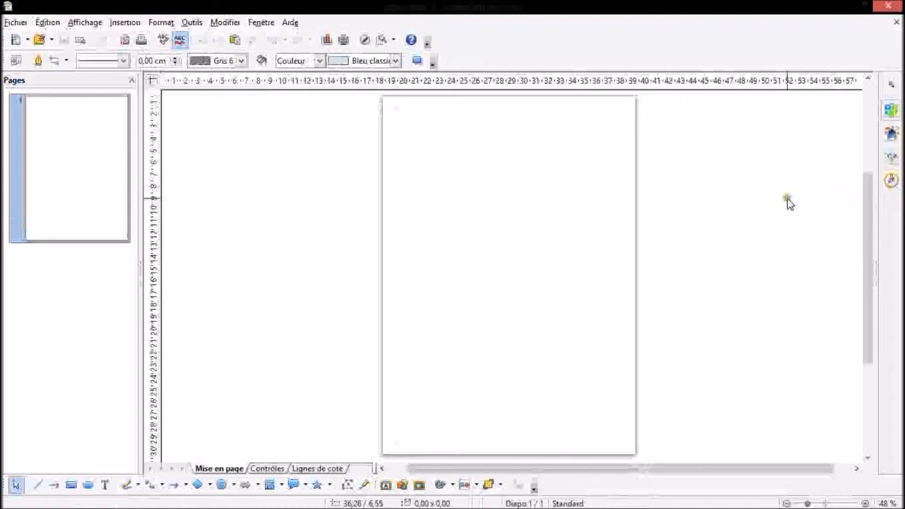
Open the page setup of the blank OpenOffice Draw document and choose the Écran paper format.
right_click(553, 208)
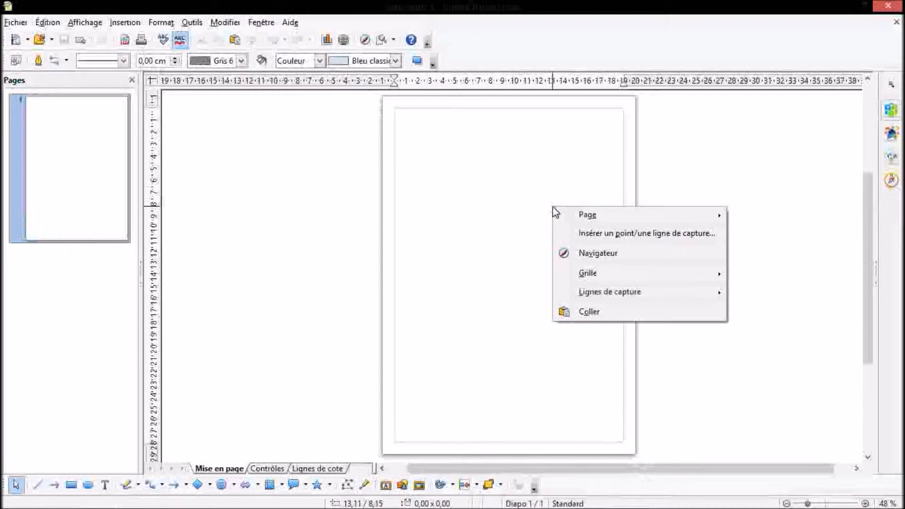
mouse_move(569, 213)
click(757, 214)
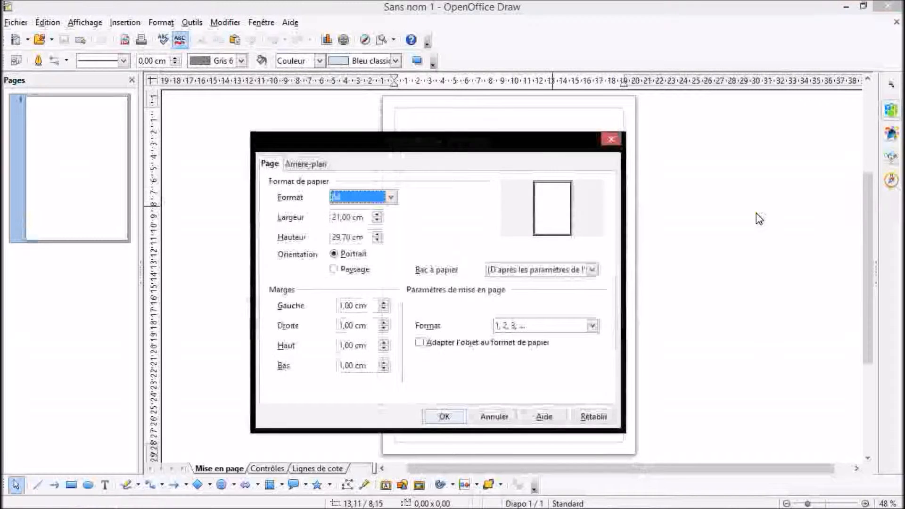
click(391, 198)
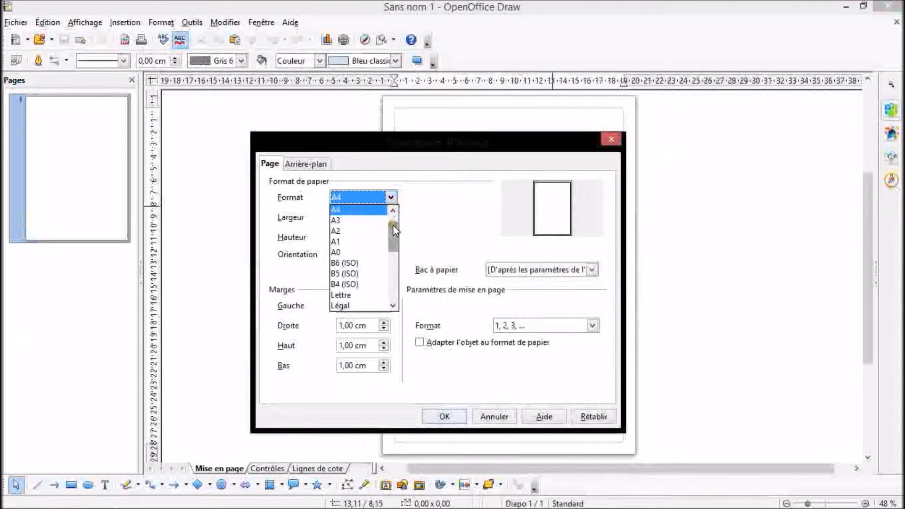
drag(392, 228, 387, 309)
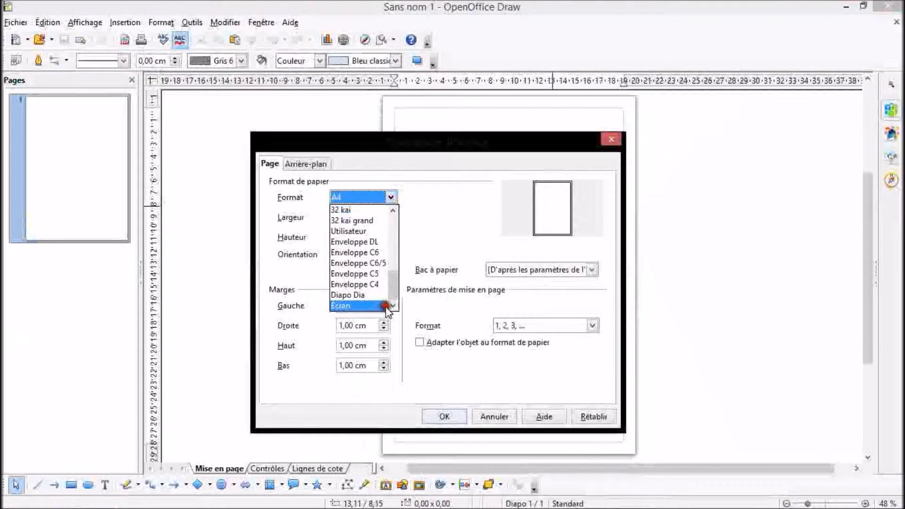
click(357, 305)
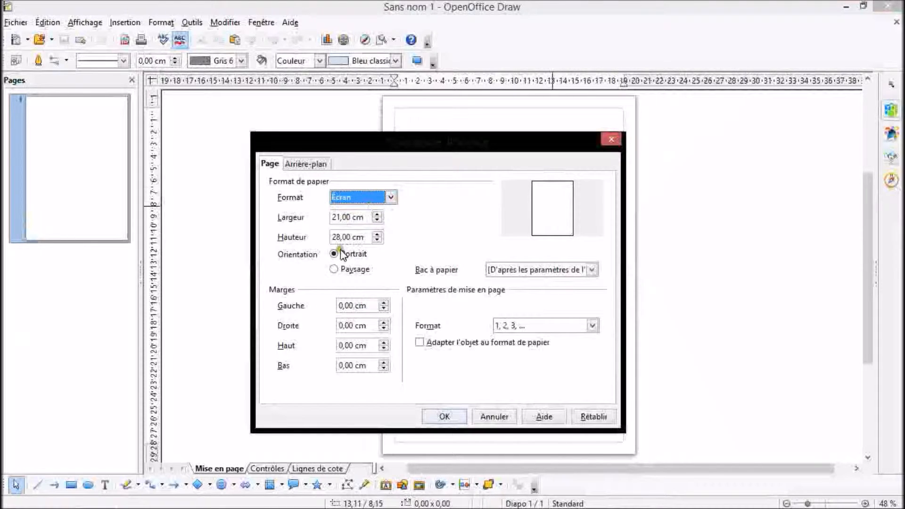
Set the page width and height to 12 cm each and apply the page setup.
click(340, 216)
key(BackSpace)
key(BackSpace)
key(BackSpace)
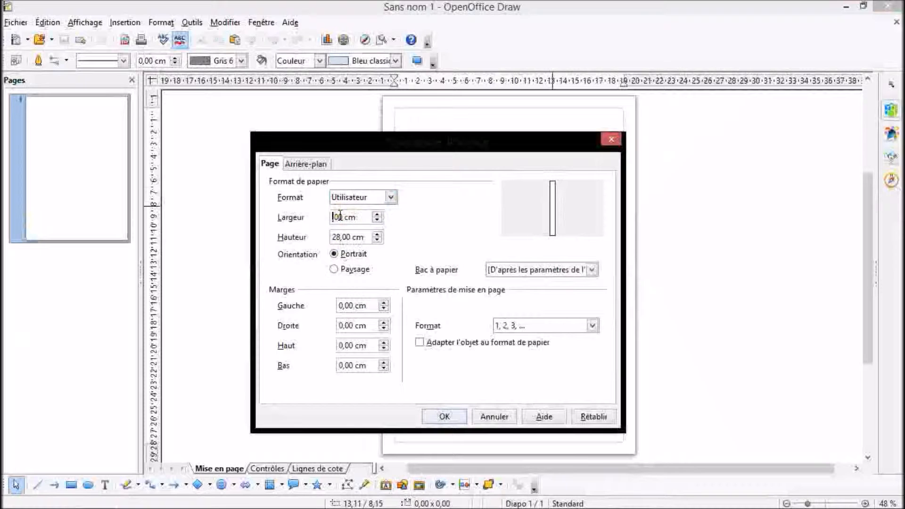
text(12)
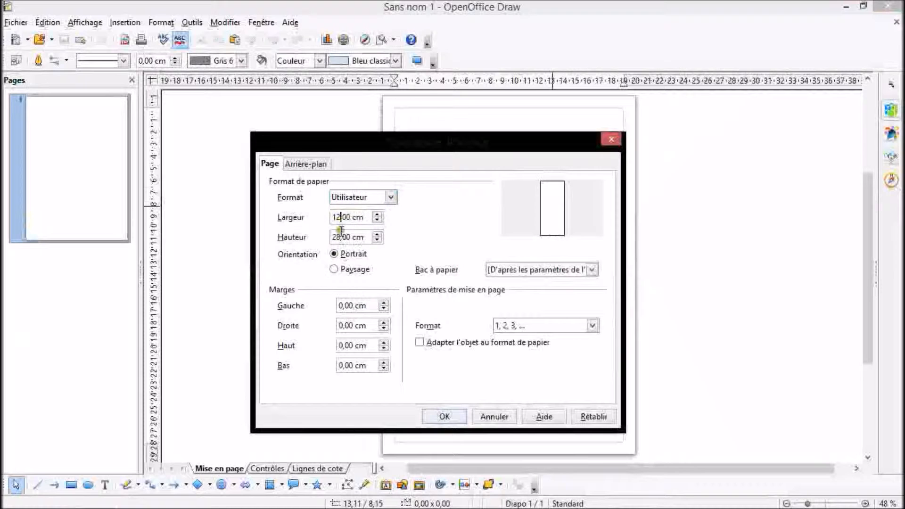
click(342, 233)
key(BackSpace)
key(BackSpace)
key(BackSpace)
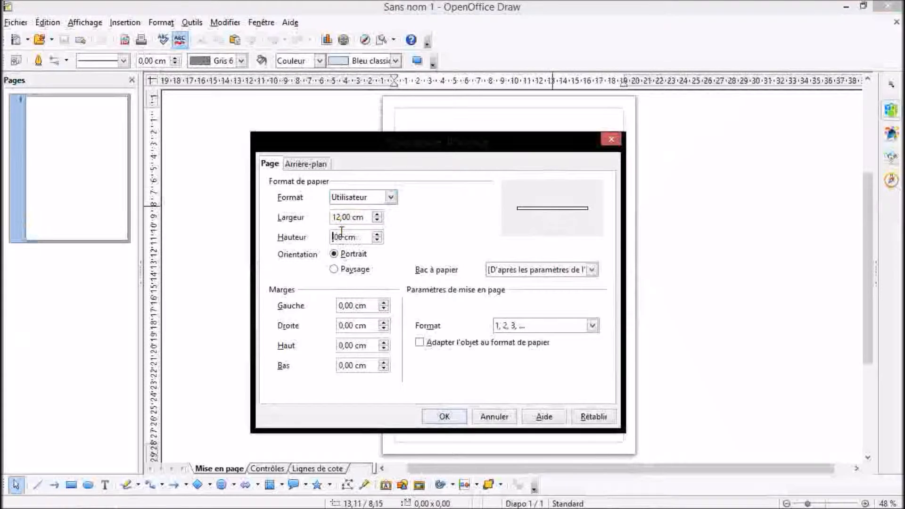
text(12)
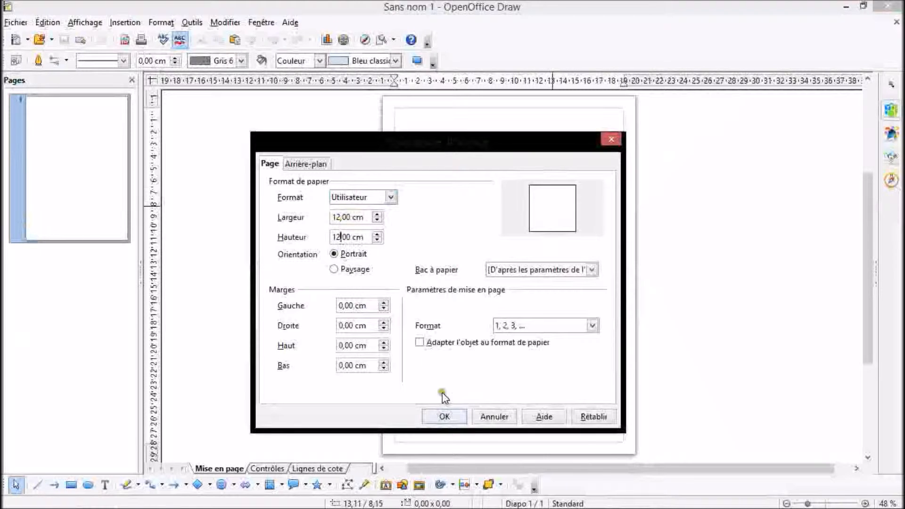
click(449, 419)
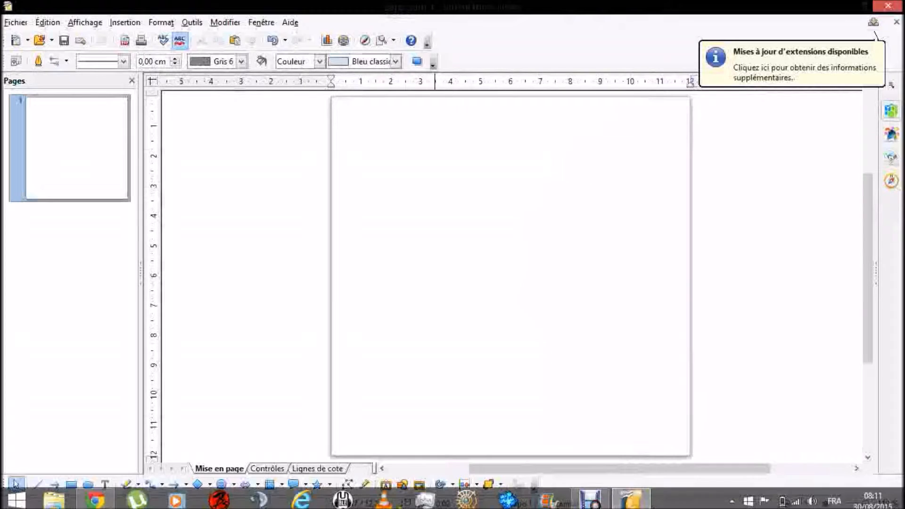
Switch to Chrome, browse the abstract wallpaper image results, and open the red-and-black burst wallpaper.
click(98, 498)
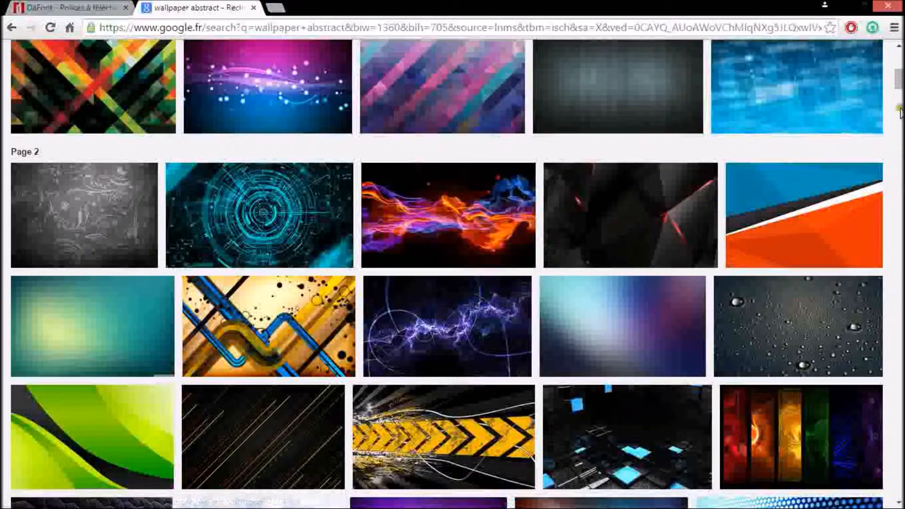
scroll(900, 82, up, 3)
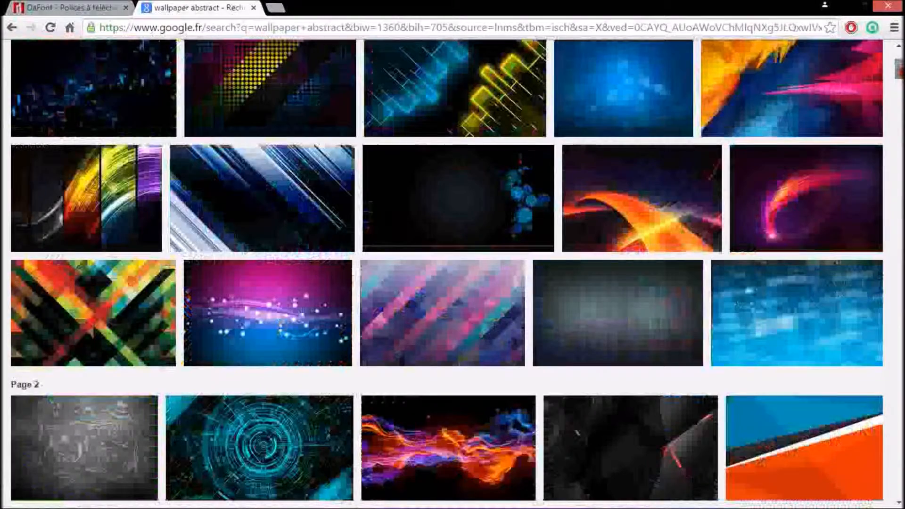
drag(899, 74, 899, 111)
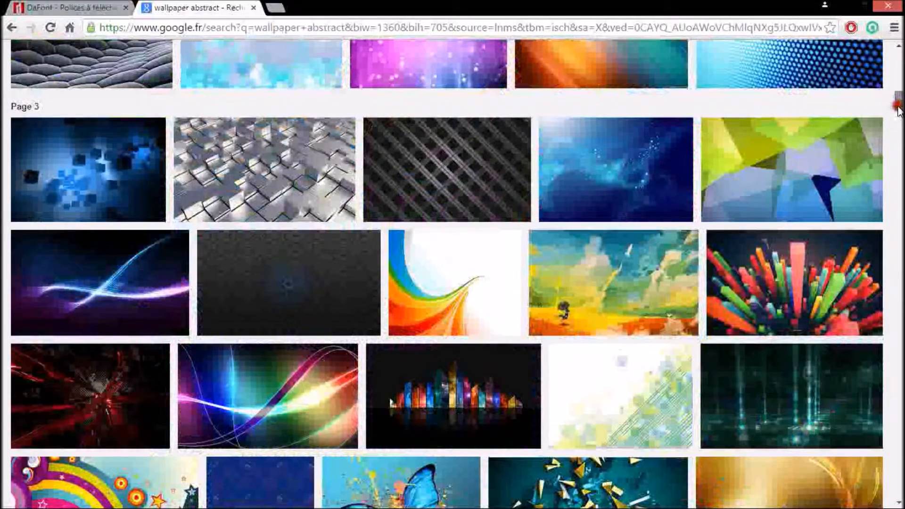
drag(900, 111, 899, 118)
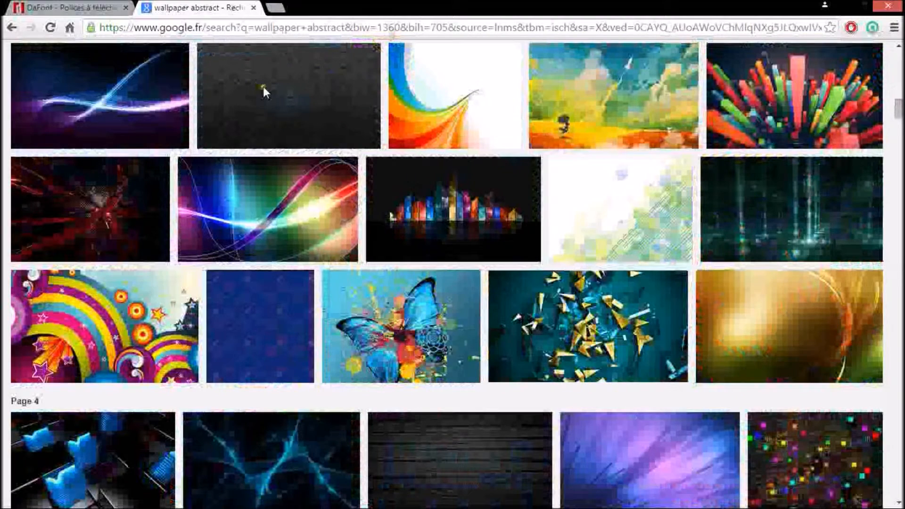
click(76, 218)
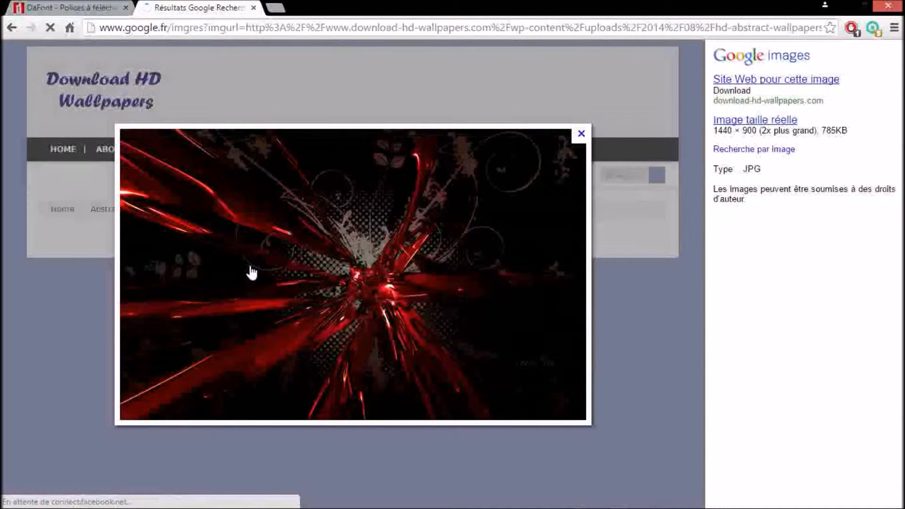
Save the red-and-black wallpaper image to the desktop as hd-abstract-wallpapers1.jpg.
right_click(249, 266)
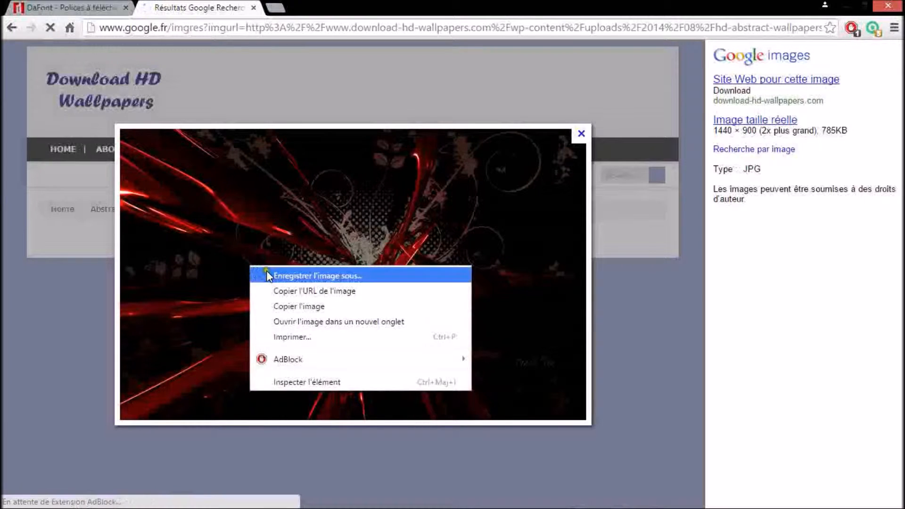
click(267, 271)
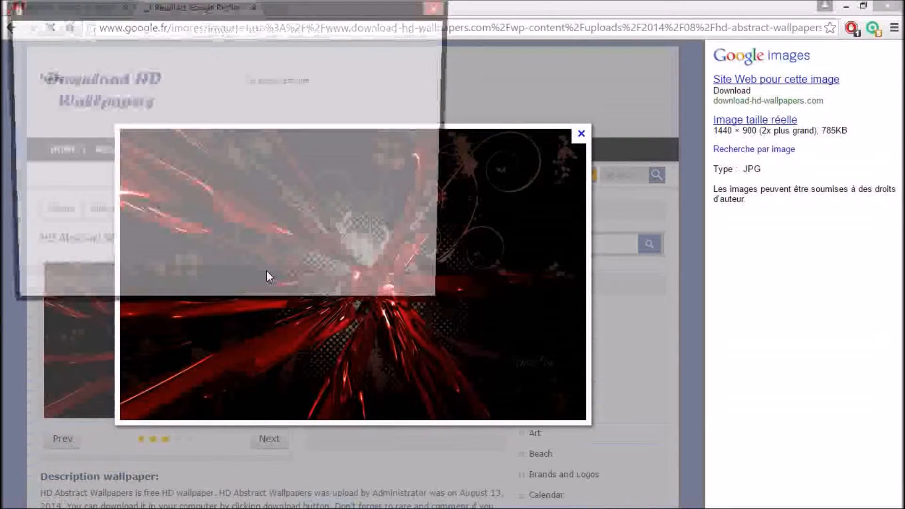
click(329, 292)
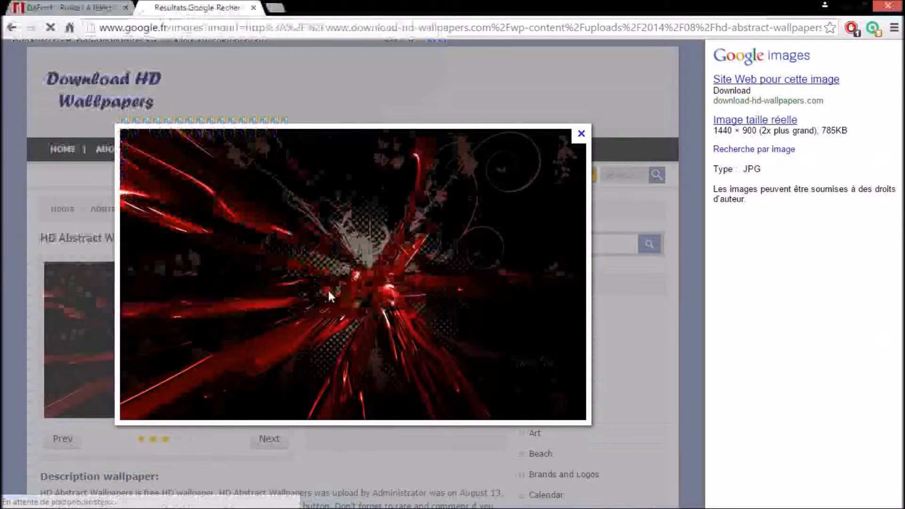
Return to OpenOffice Draw and insert hd-abstract-wallpapers1.jpg from the desktop onto the page.
mouse_move(228, 500)
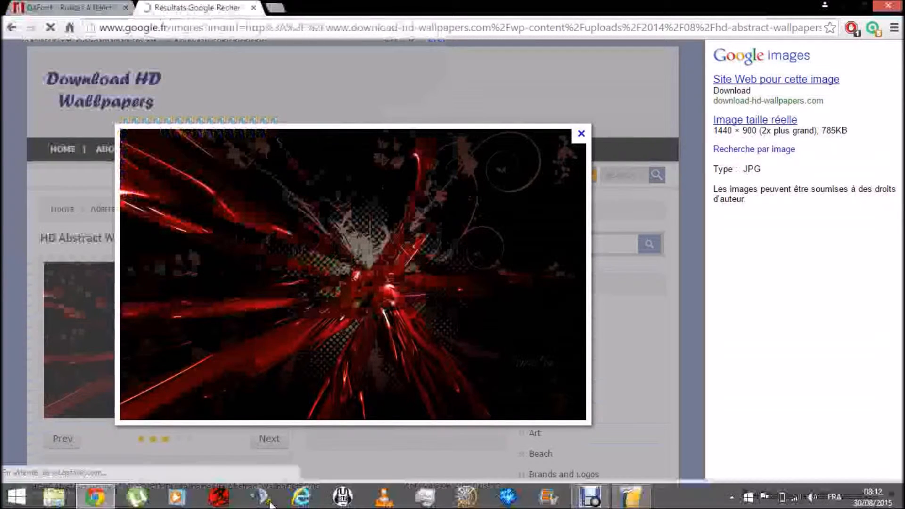
click(518, 501)
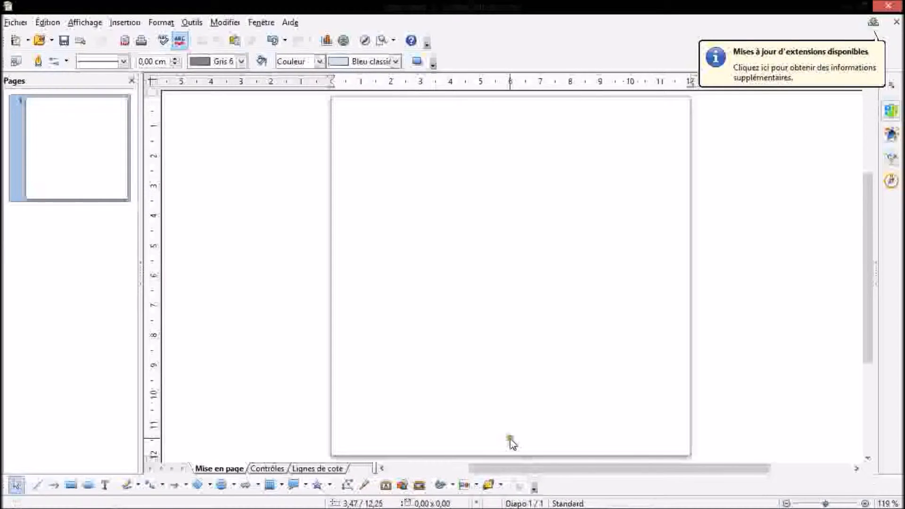
click(404, 491)
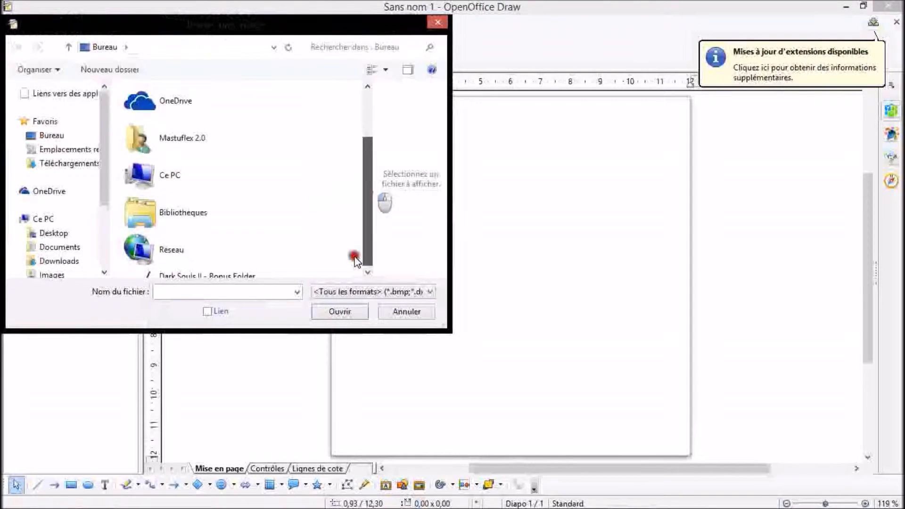
scroll(356, 257, down, 2)
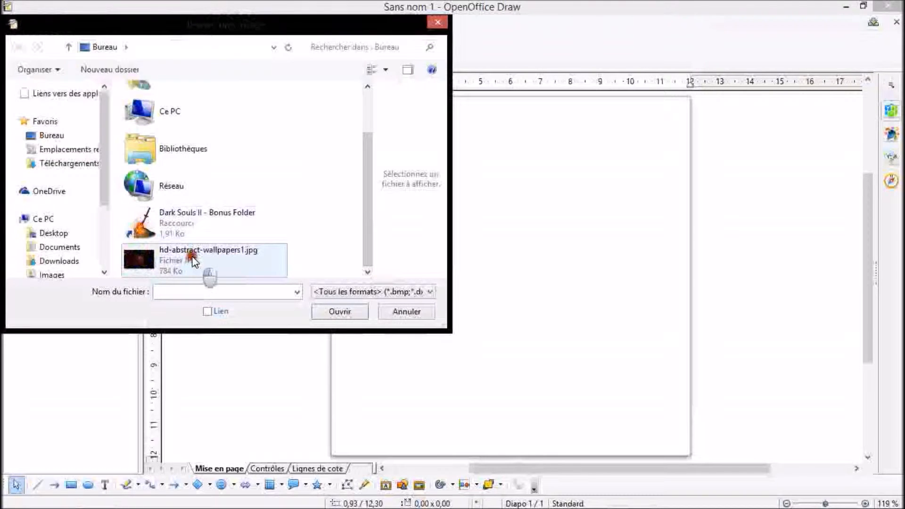
click(205, 264)
click(340, 312)
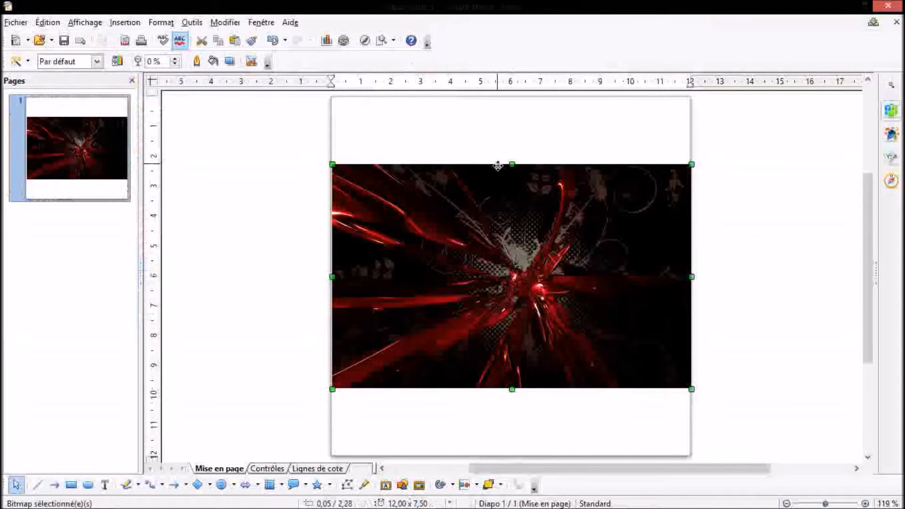
Stretch the picture vertically up to the page's upper edge and down to its lower edge, filling the 12 x 12 cm page.
drag(515, 165, 513, 96)
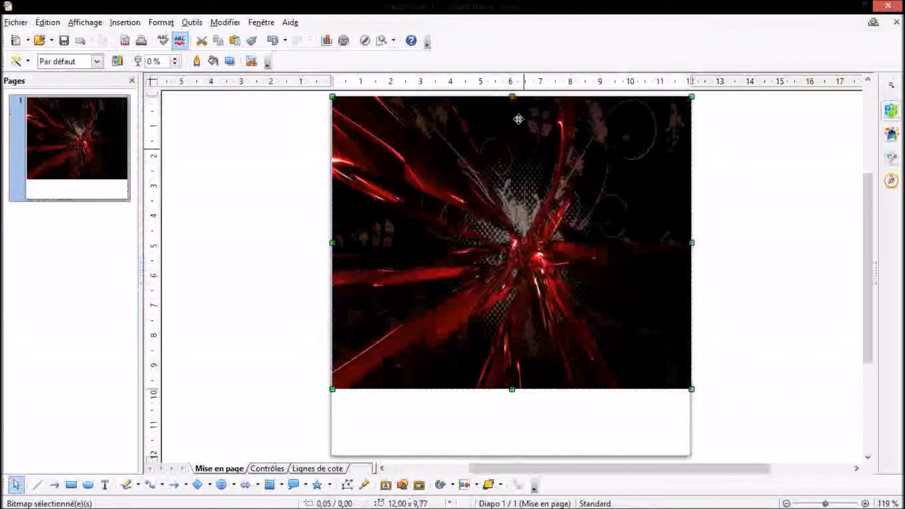
drag(512, 390, 516, 456)
click(791, 359)
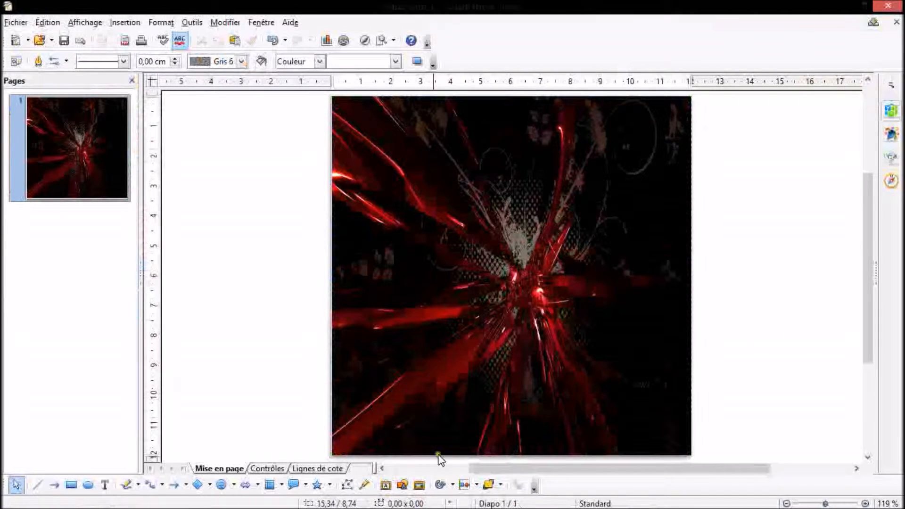
Insert a Fontwork object in the first gallery style, plain white lettering, over the background picture.
click(390, 489)
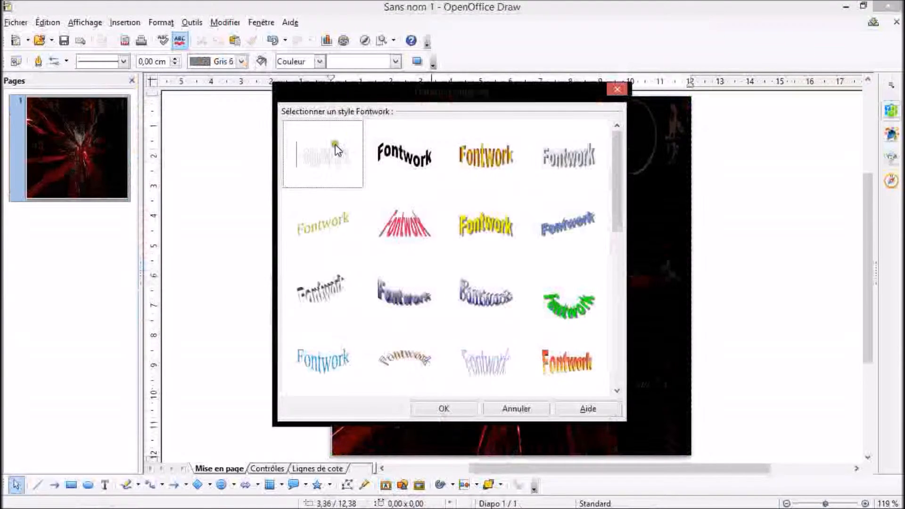
click(333, 152)
click(332, 152)
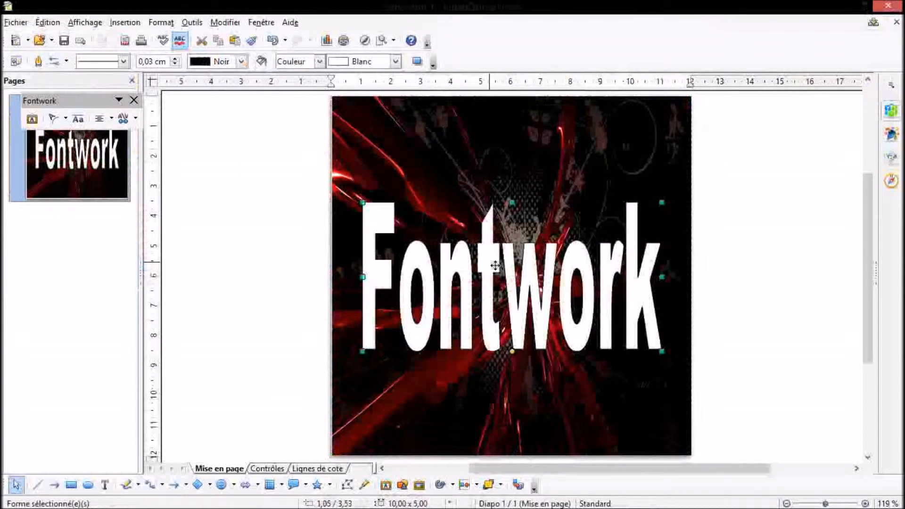
Open the Fontwork text for editing, select it, and set its font to GodOfWar.
double_click(529, 276)
drag(590, 283, 430, 272)
key(Delete)
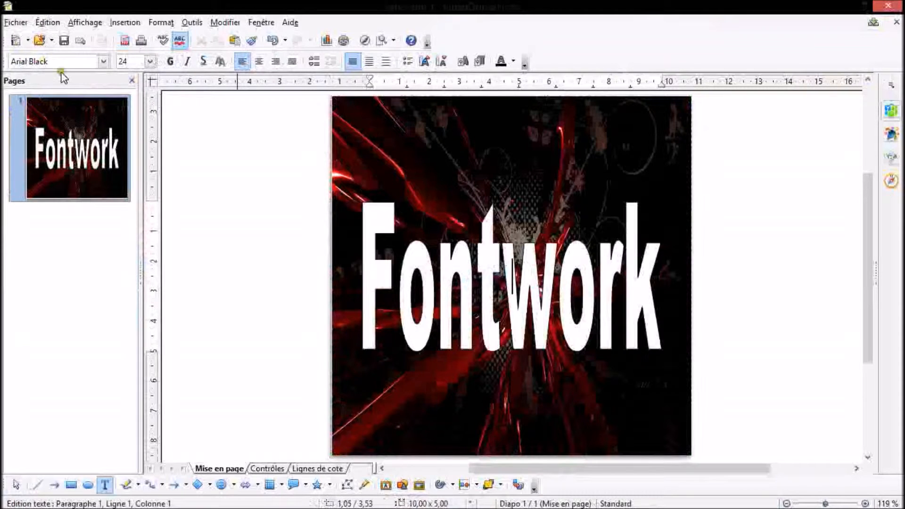
click(104, 62)
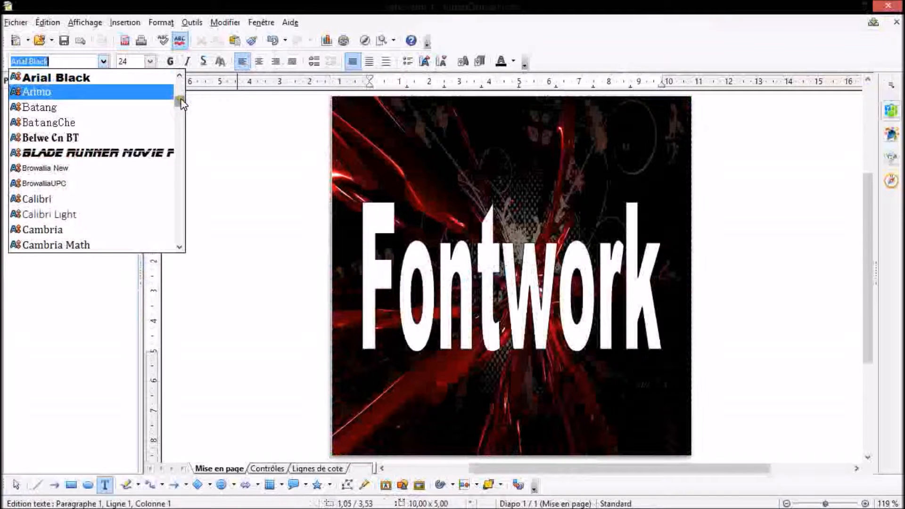
mouse_move(181, 101)
mouse_down()
mouse_move(178, 218)
mouse_move(179, 68)
mouse_up()
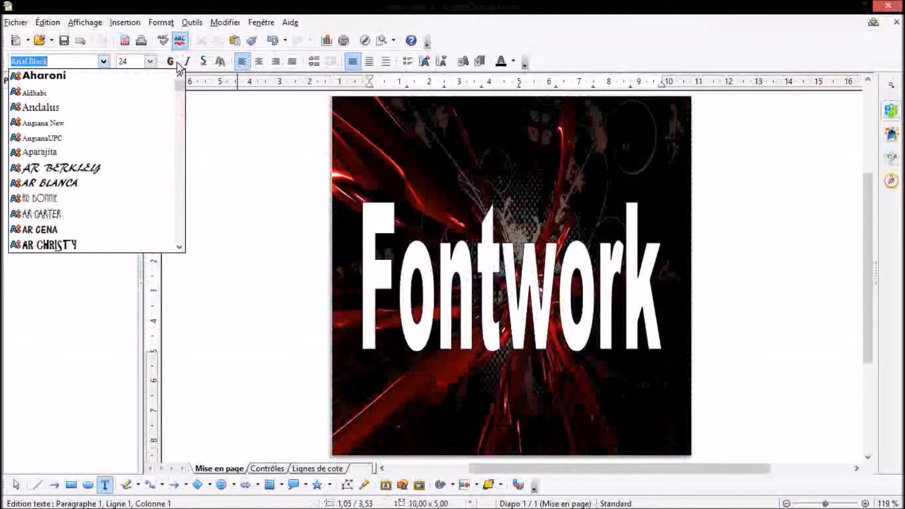
text(GodOfWar)
click(101, 175)
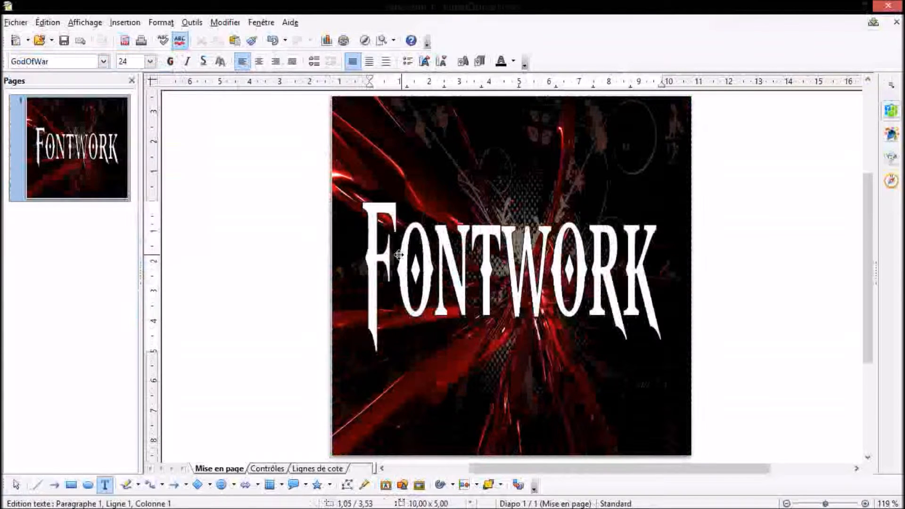
Try clearing the Fontwork text and reopening it for editing, and undo the edits back to the bare background picture.
key(Delete)
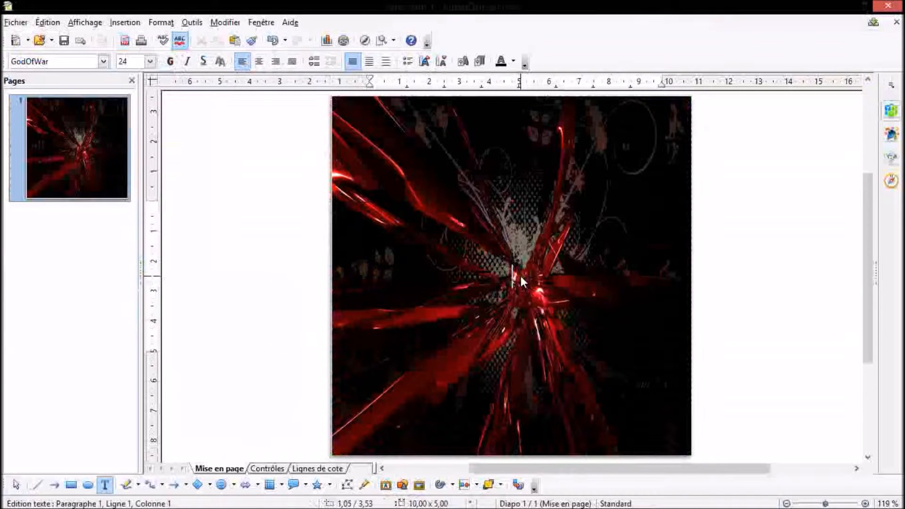
click(763, 260)
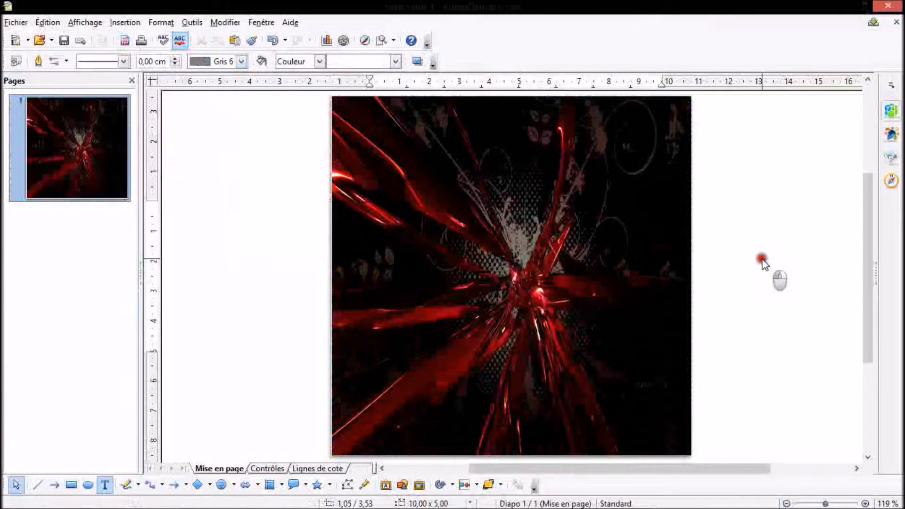
click(519, 277)
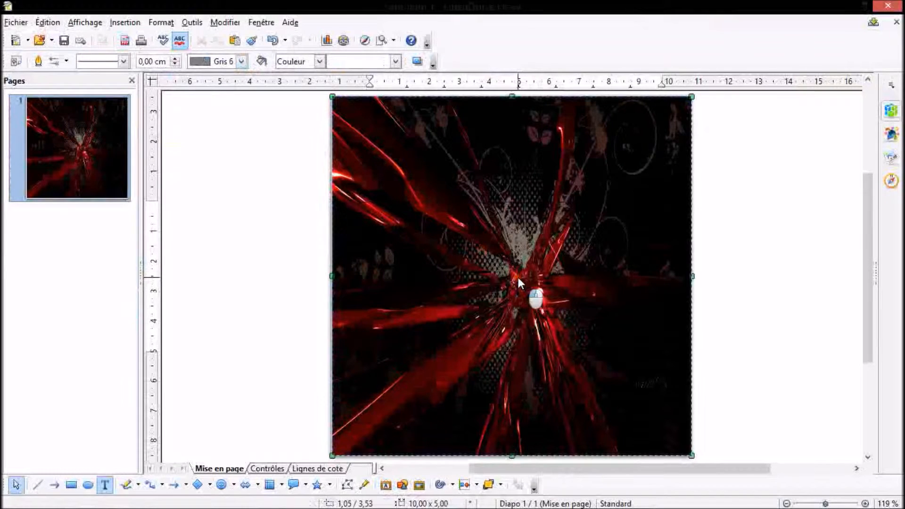
double_click(518, 278)
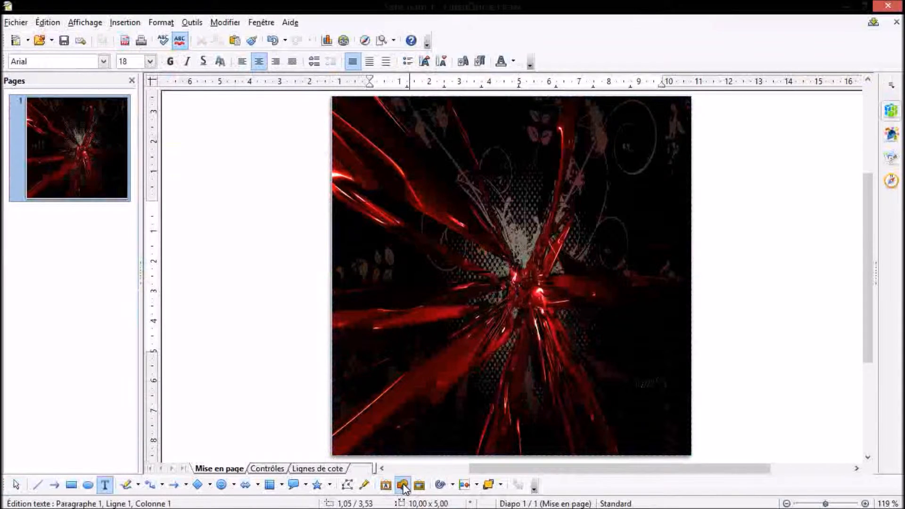
click(272, 41)
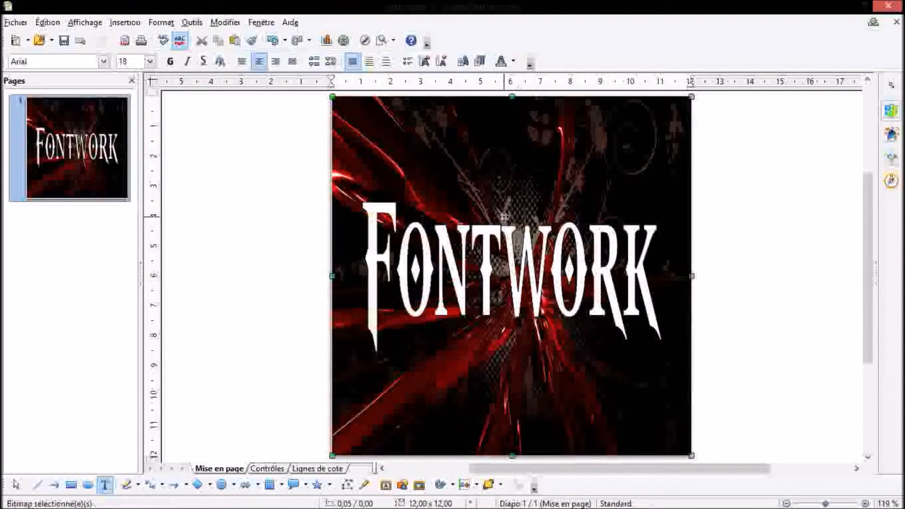
click(272, 41)
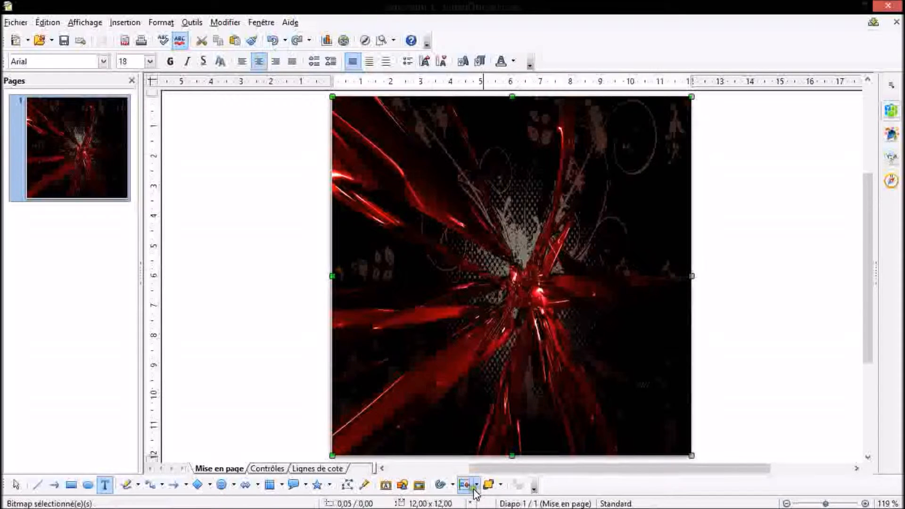
Insert a new Fontwork object in the first plain white style and replace its text with "MG GAMING".
click(387, 487)
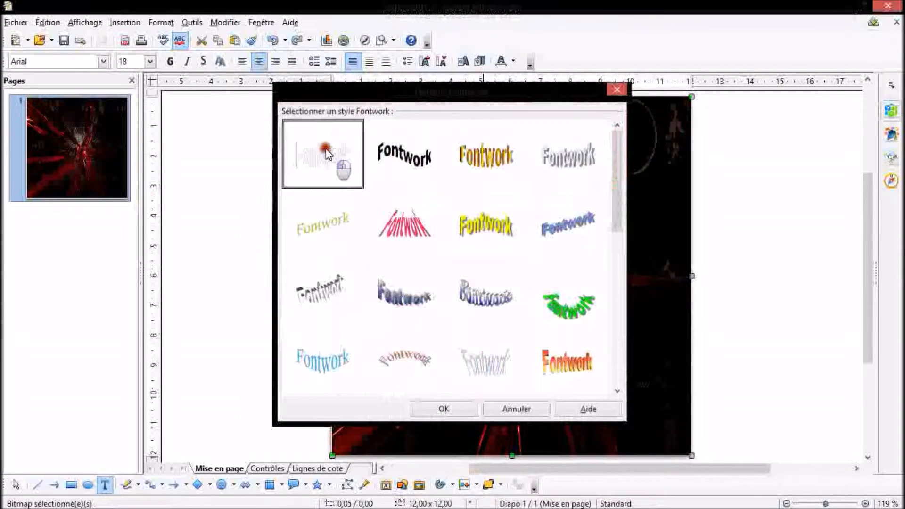
double_click(327, 148)
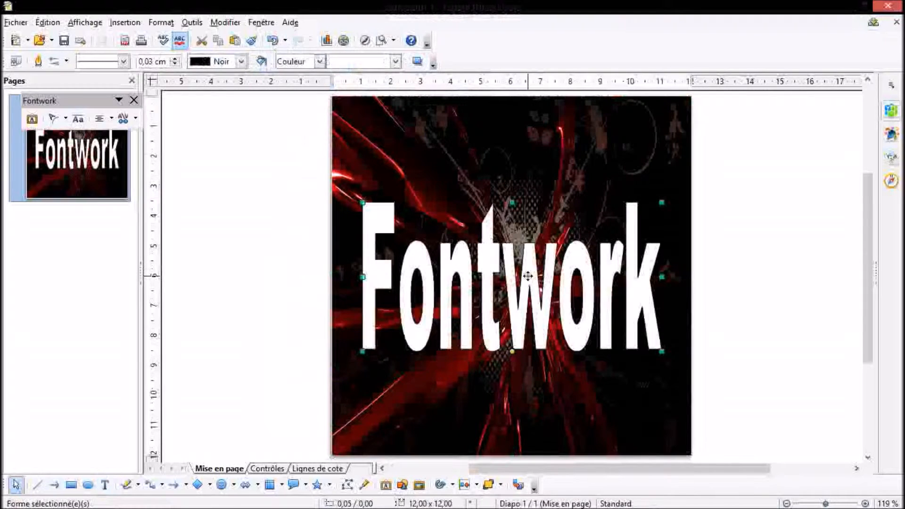
double_click(528, 278)
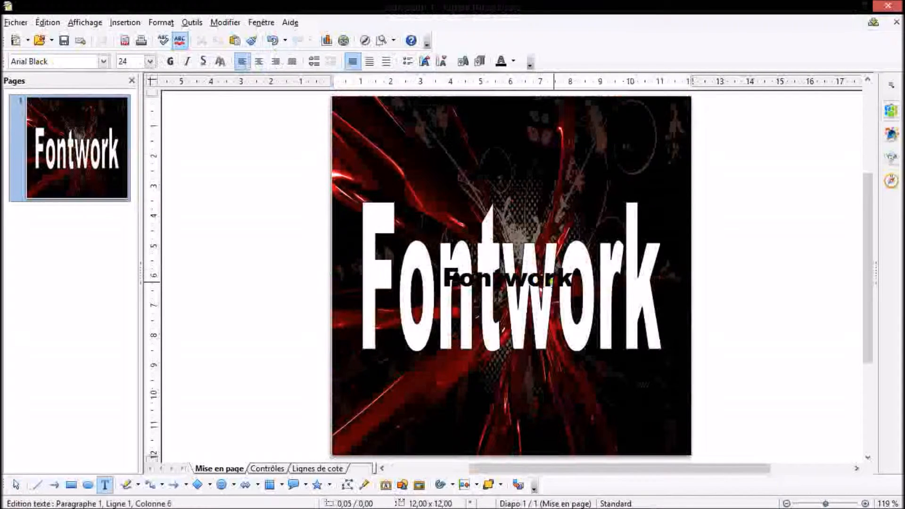
drag(577, 280, 401, 285)
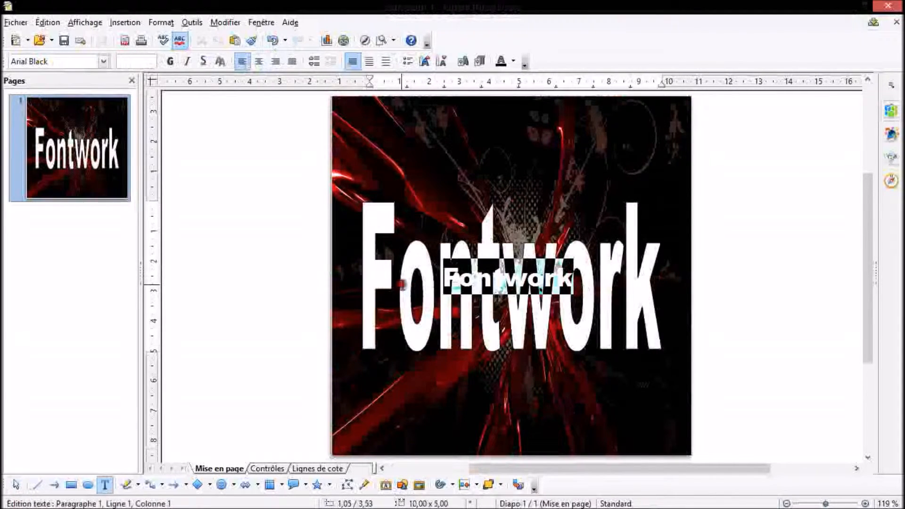
text(MG)
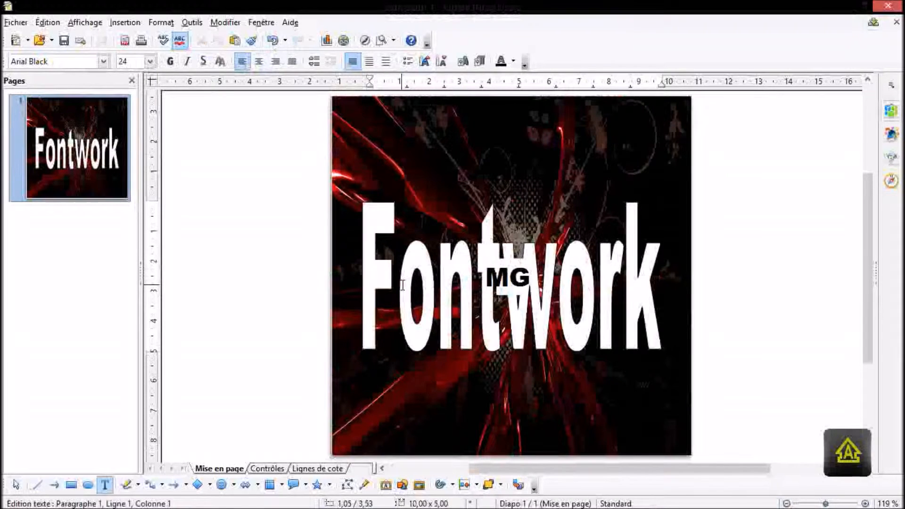
text( GAMI)
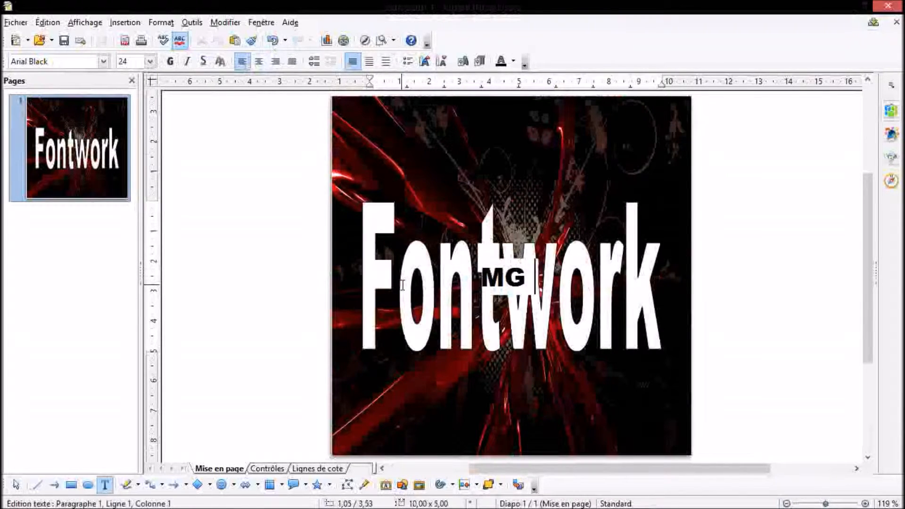
text(NG)
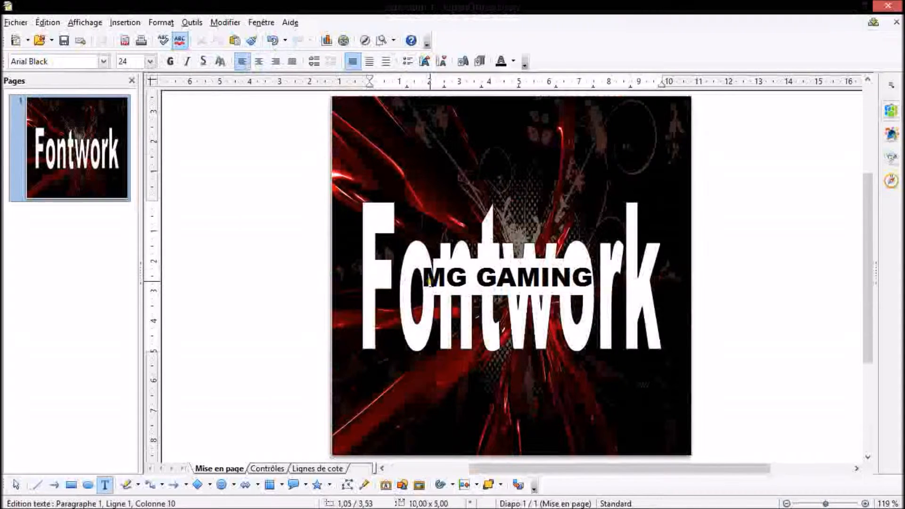
Try to format the MG GAMING Fontwork text as GodOfWar, size 40, bold and italic, and close text editing.
click(77, 62)
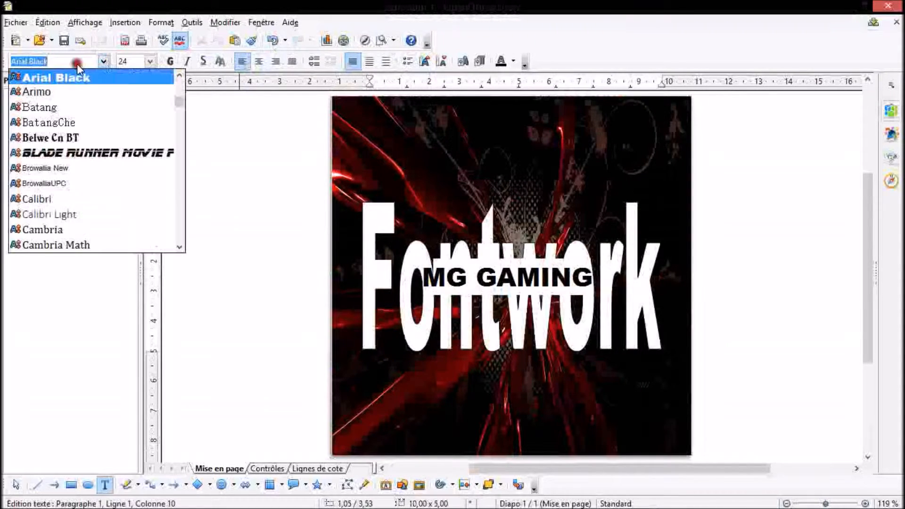
text(Gabriola)
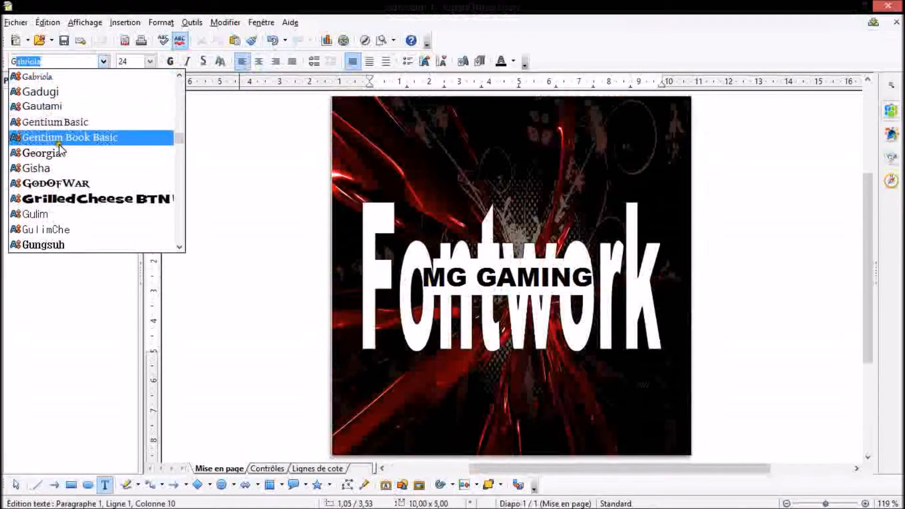
click(55, 184)
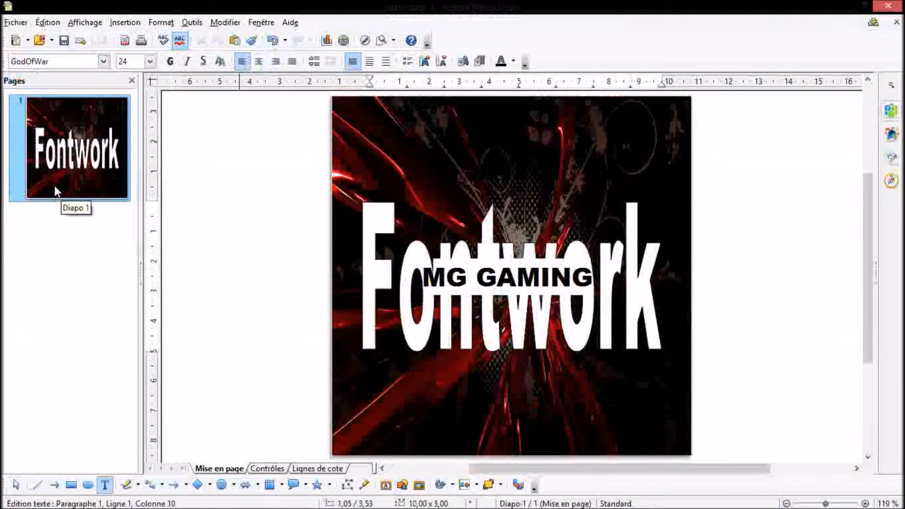
click(150, 61)
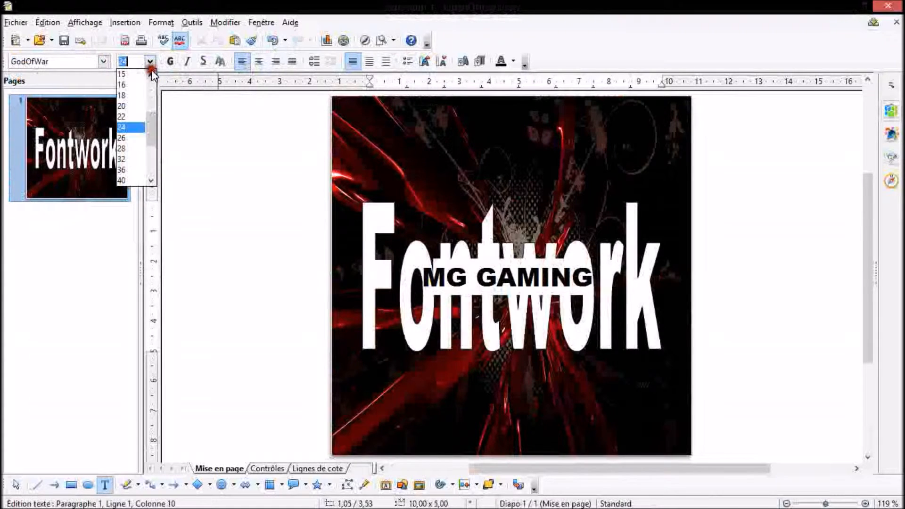
click(134, 182)
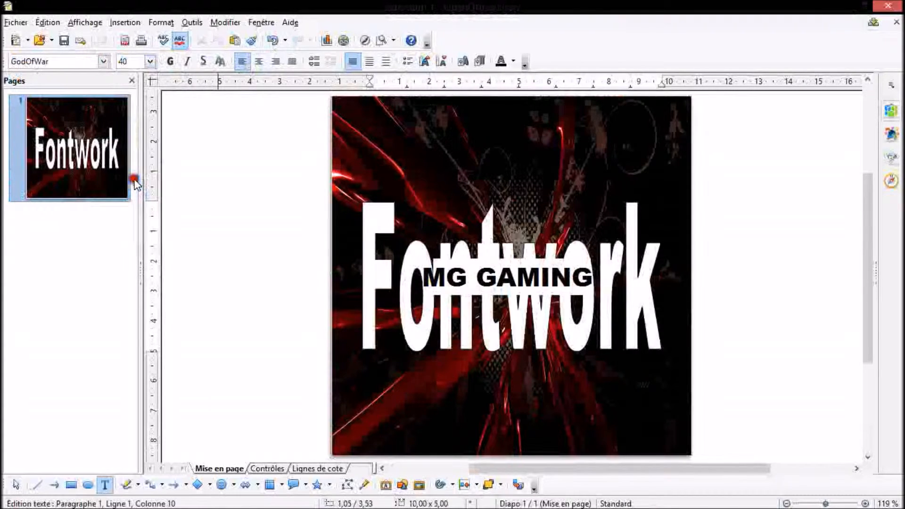
click(187, 62)
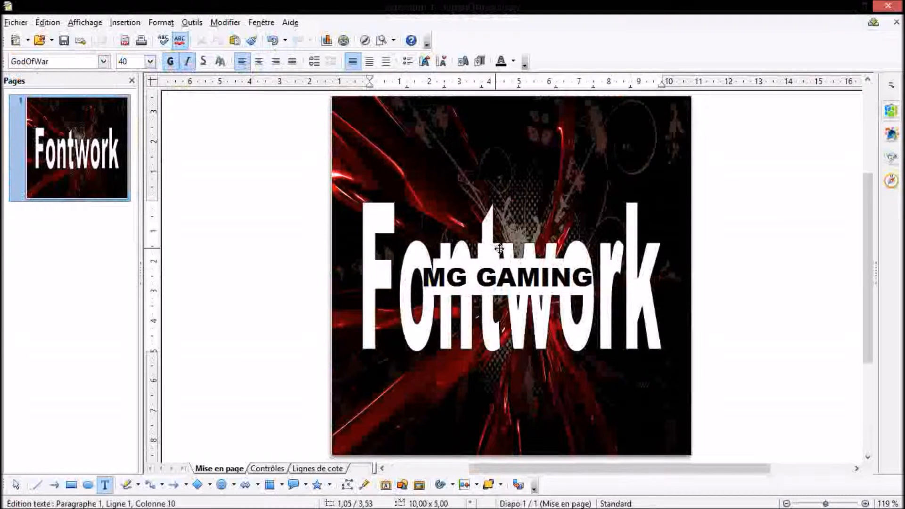
click(622, 156)
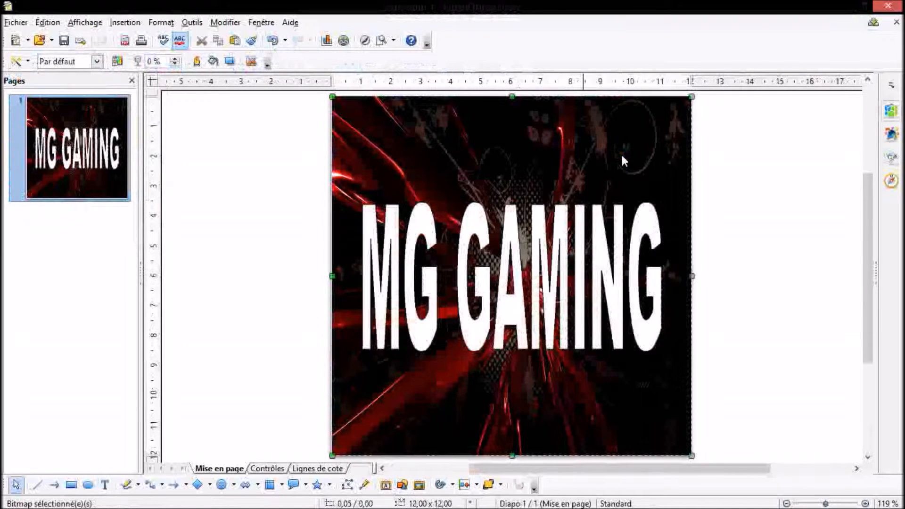
Select the whole MG GAMING text inside the Fontwork object and format it as GodOfWar, size 40, bold and italic.
click(548, 267)
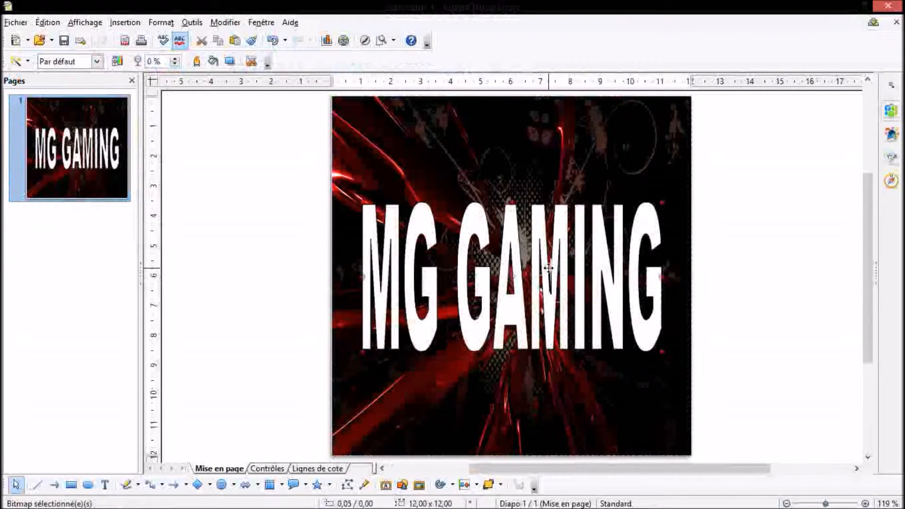
double_click(549, 268)
drag(592, 283, 422, 282)
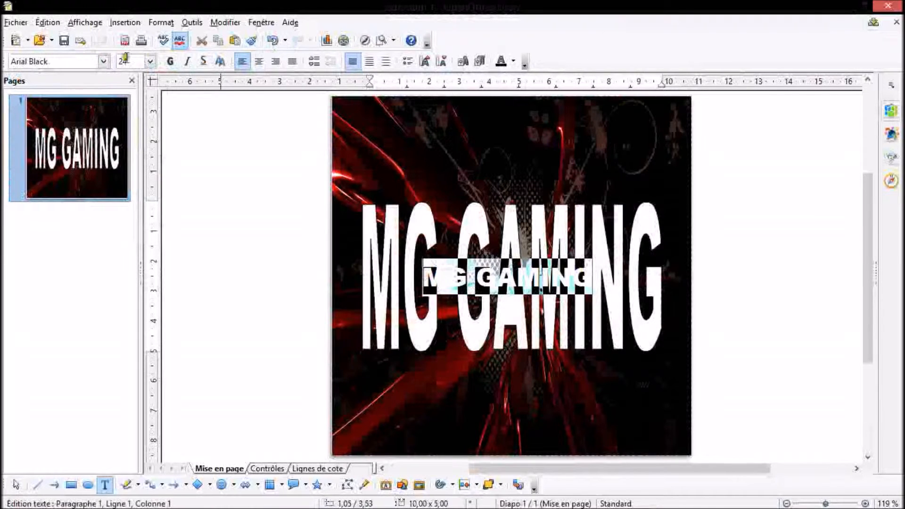
click(103, 62)
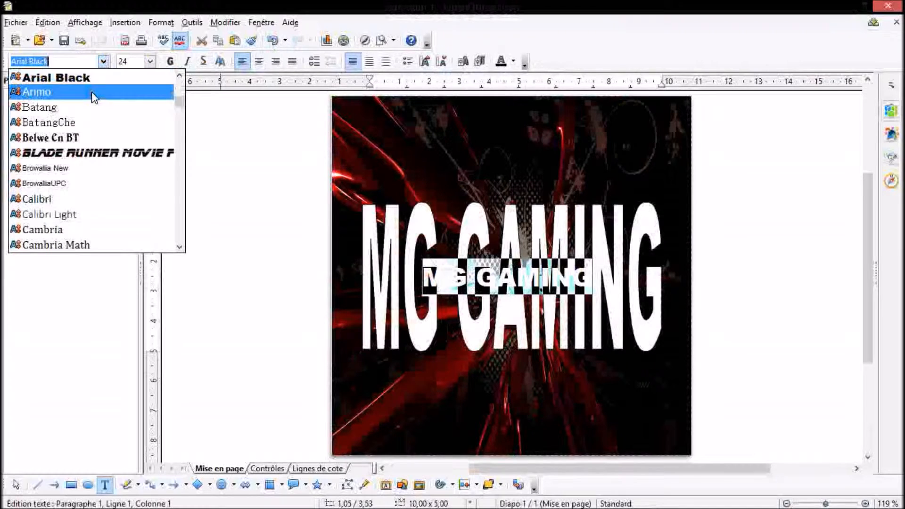
text(Gabriola)
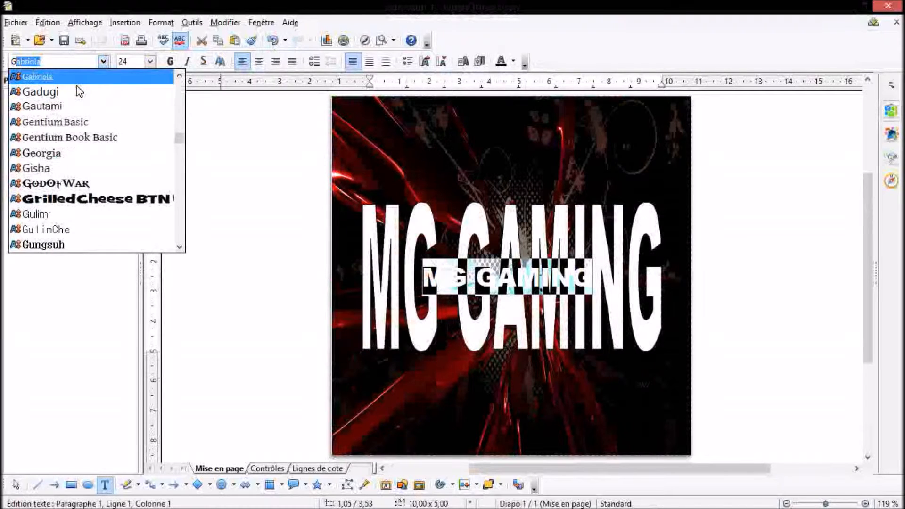
click(66, 184)
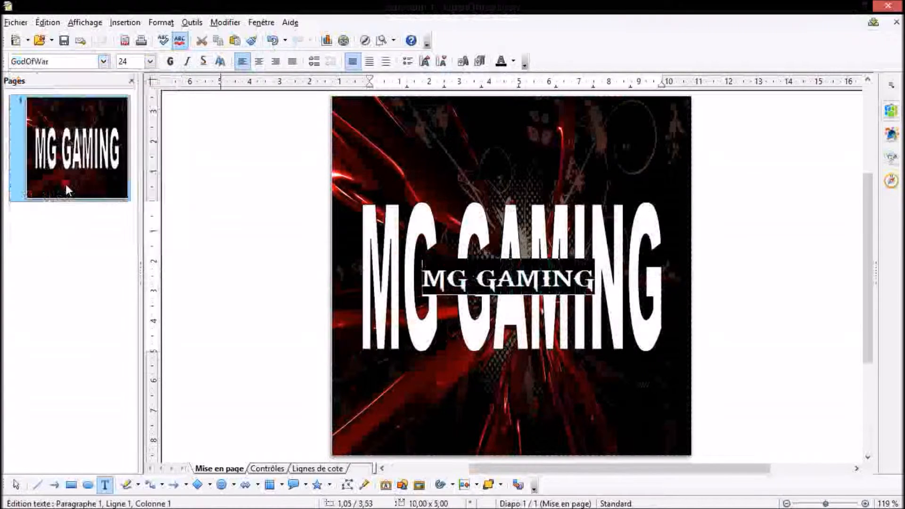
click(151, 63)
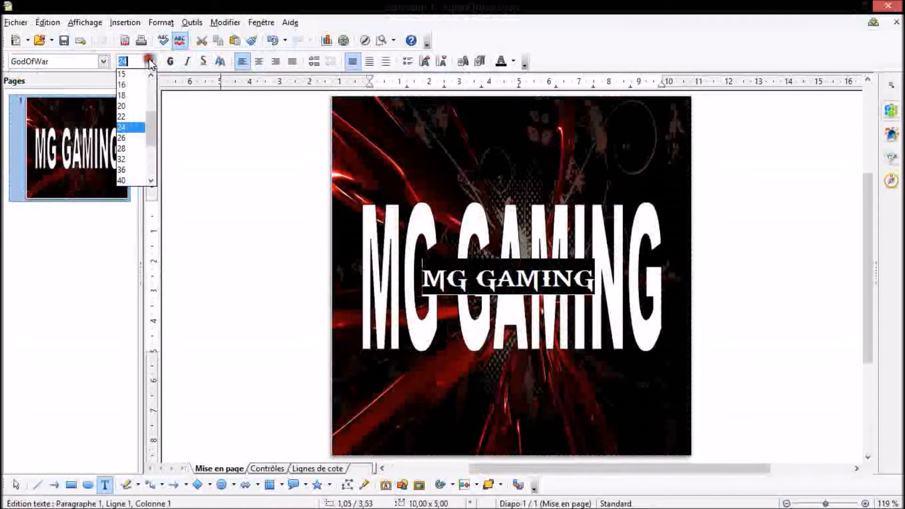
click(135, 184)
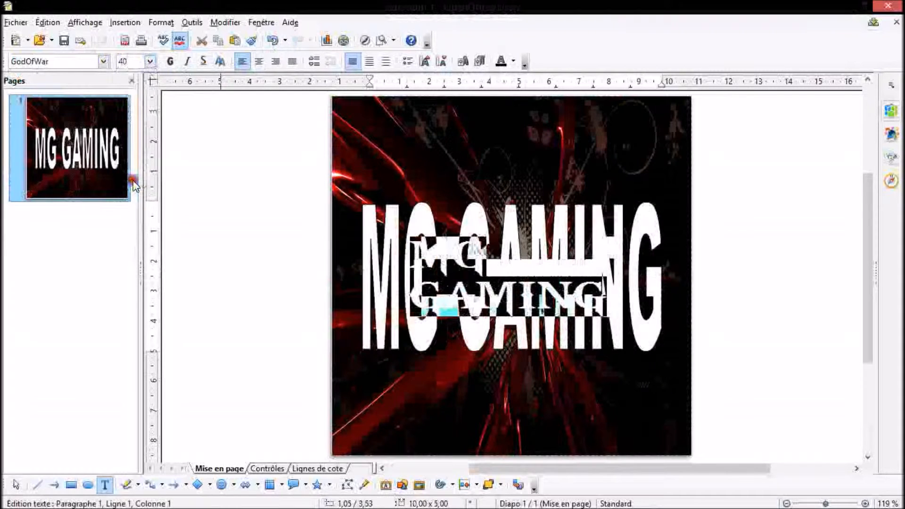
click(171, 61)
click(186, 62)
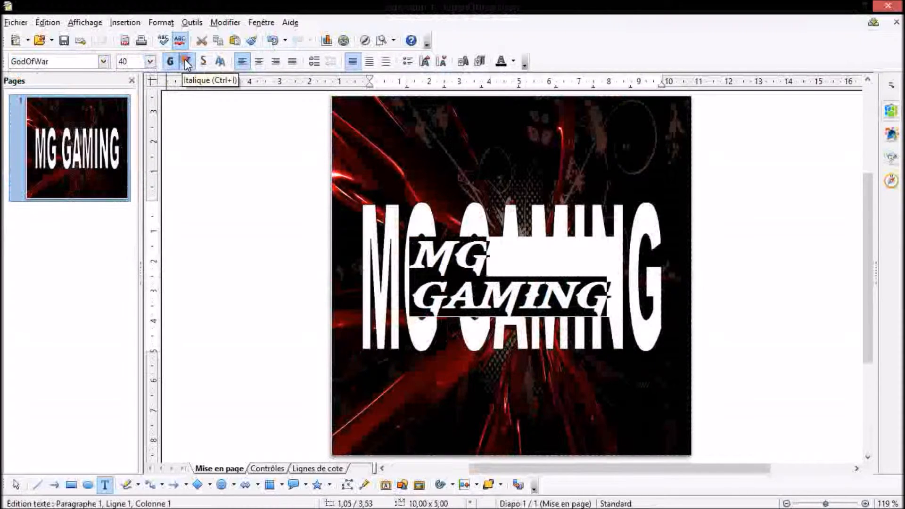
click(626, 169)
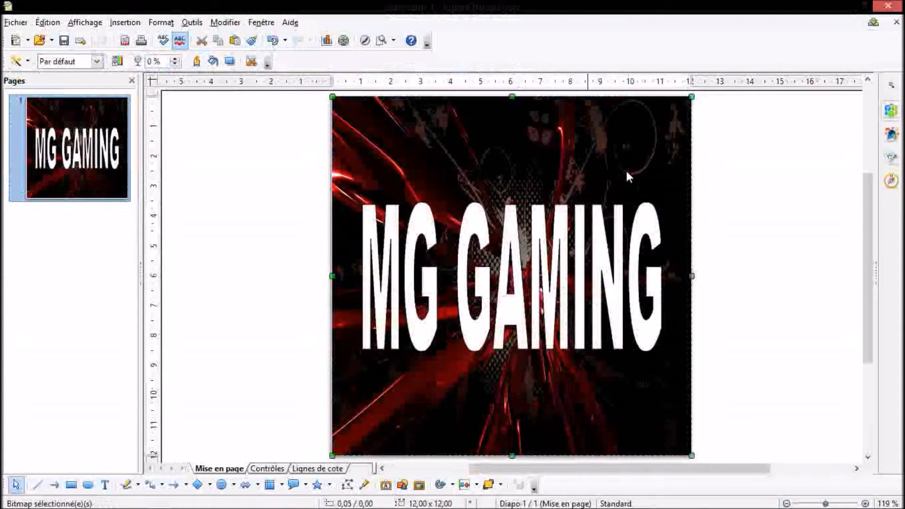
Deselect everything, dismiss the low-battery notification, and choose the Continu line style.
click(742, 192)
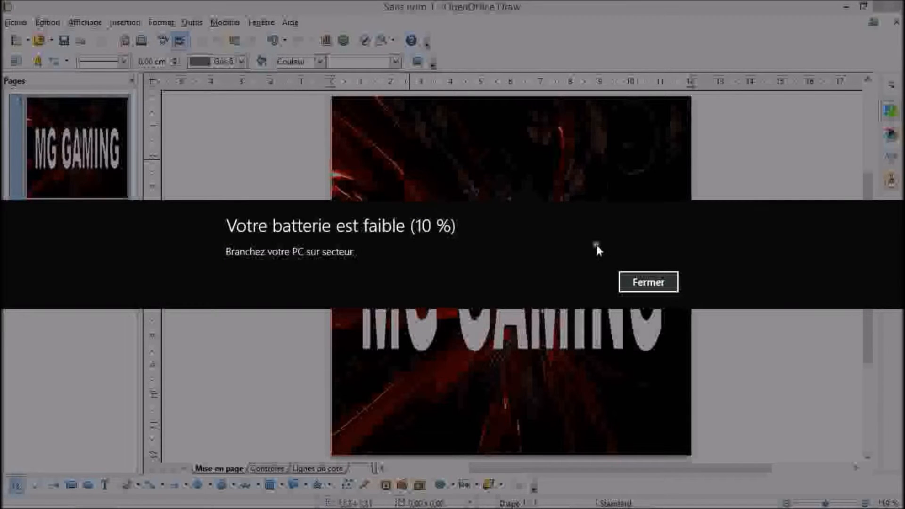
click(648, 282)
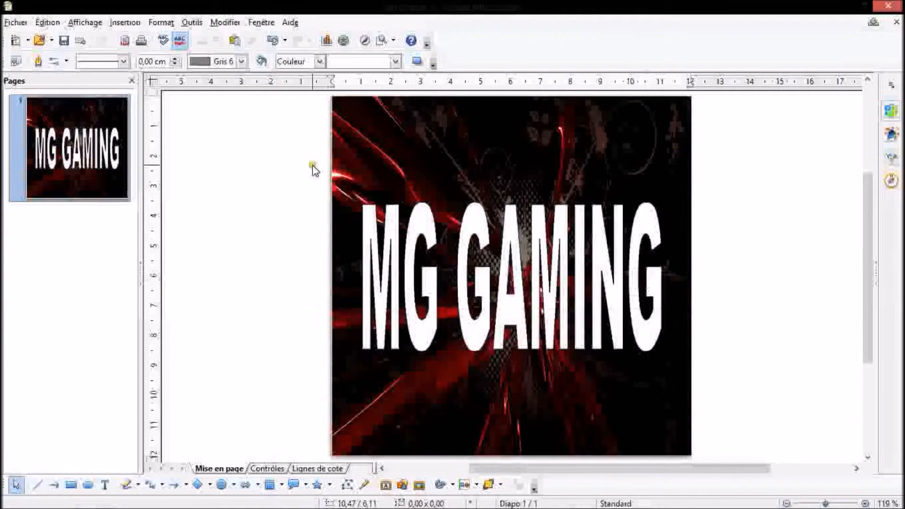
click(123, 61)
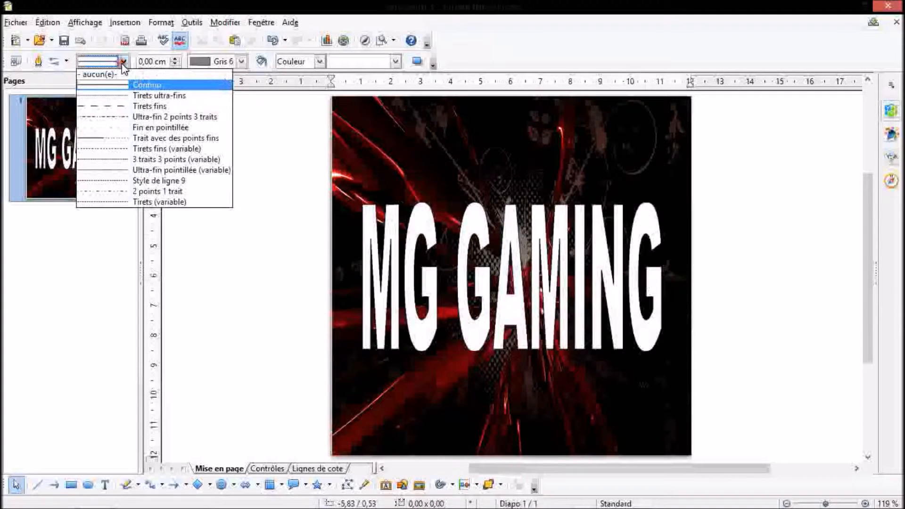
click(142, 85)
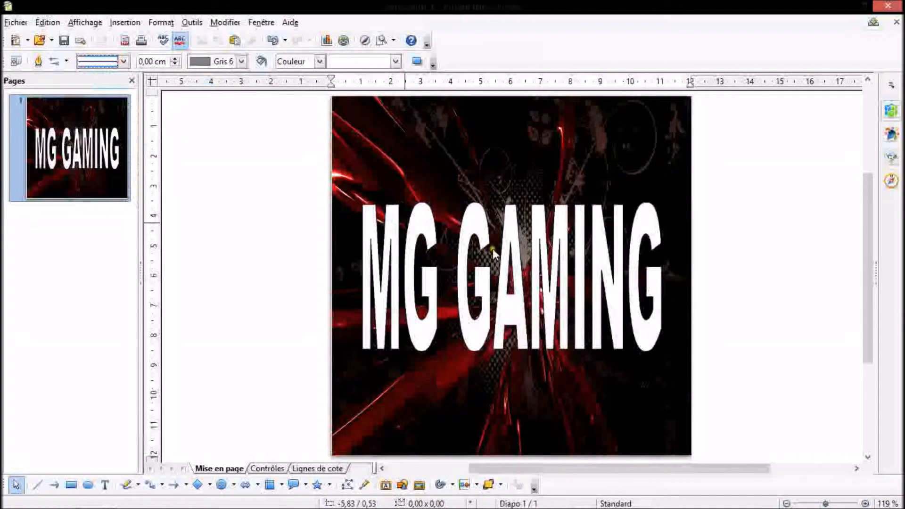
click(538, 245)
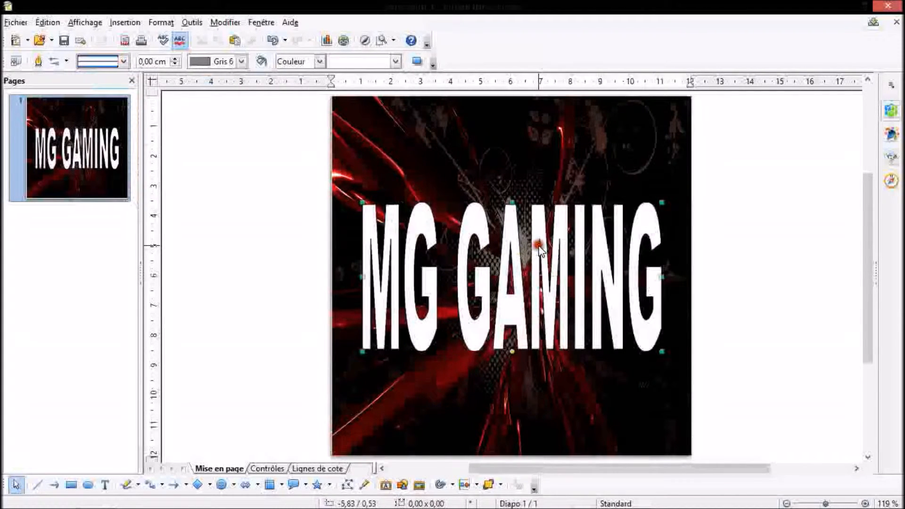
double_click(538, 245)
drag(598, 292, 396, 254)
click(376, 181)
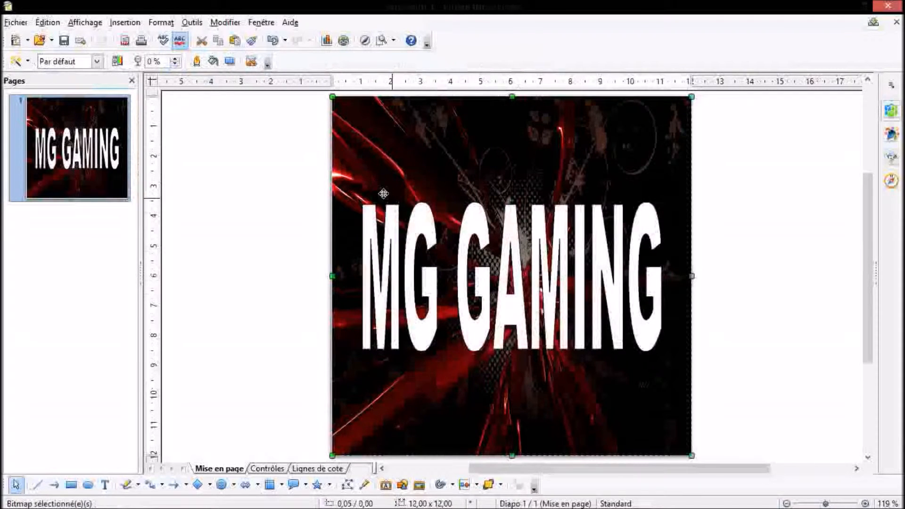
click(572, 285)
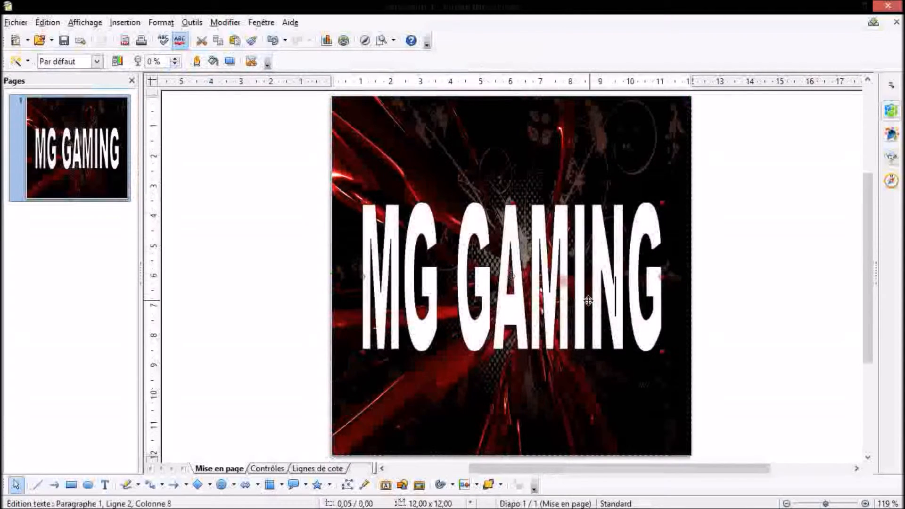
drag(612, 304, 395, 226)
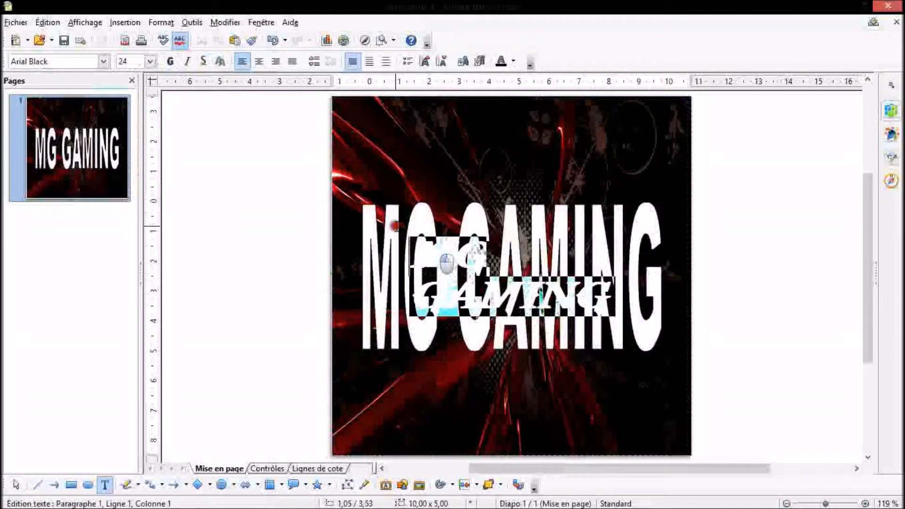
click(251, 186)
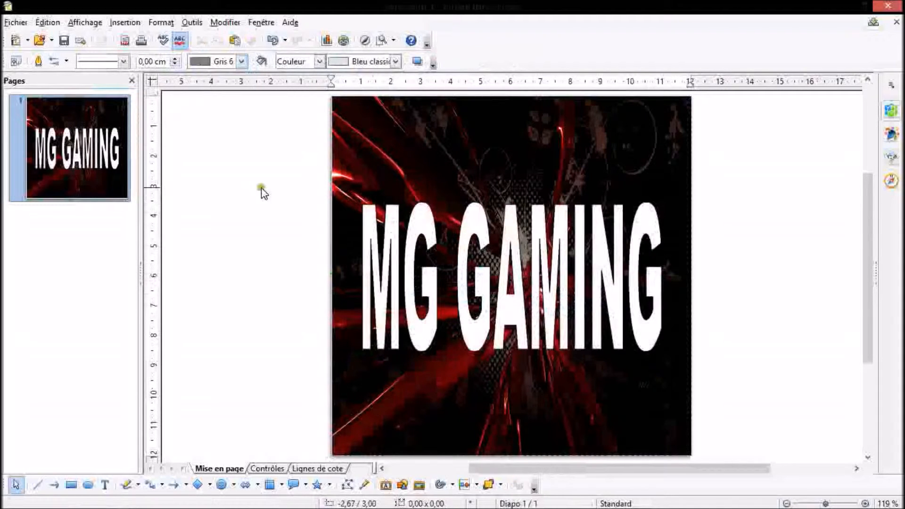
Convert the MG GAMING Fontwork object to 3D.
right_click(517, 262)
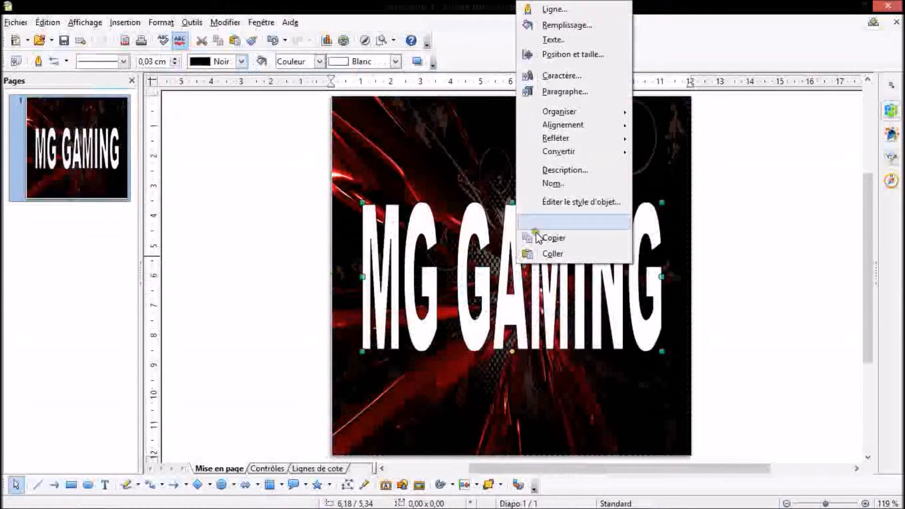
mouse_move(563, 156)
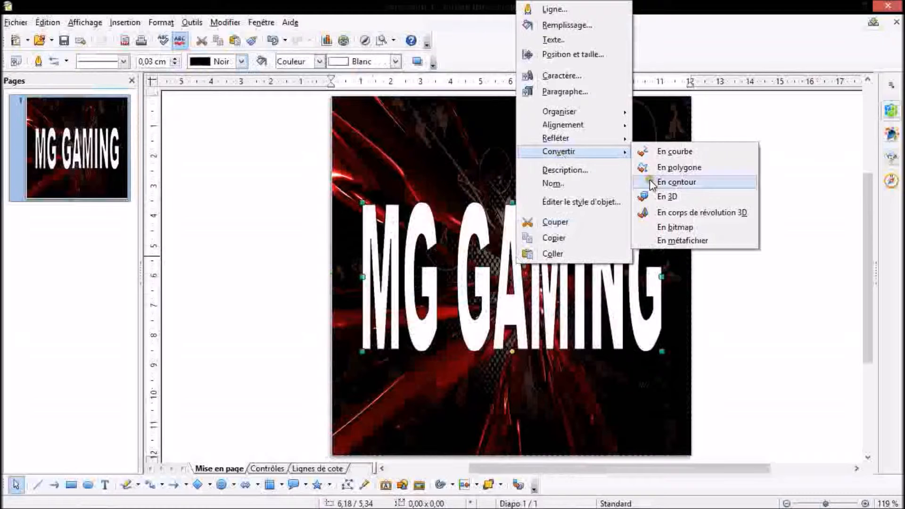
click(665, 196)
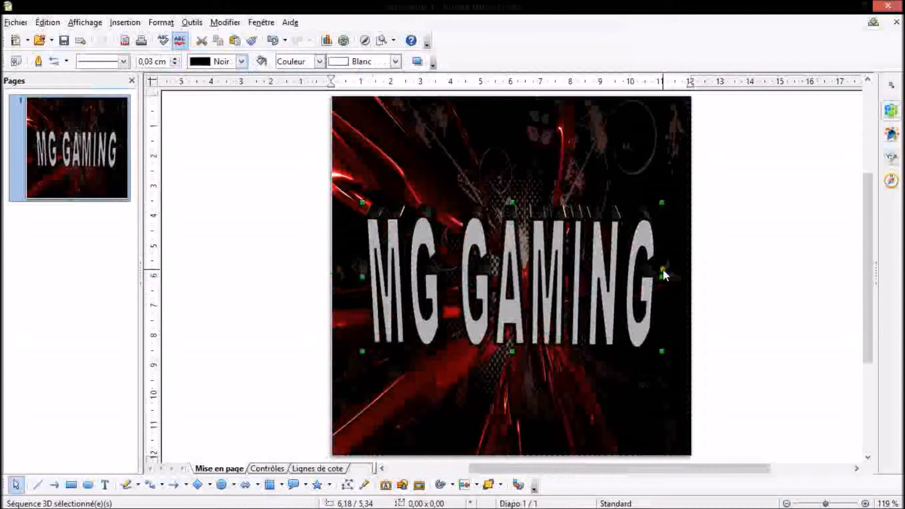
Rotate the 3D MG GAMING lettering about its horizontal axis until its front squarely faces the viewer.
drag(662, 276, 662, 275)
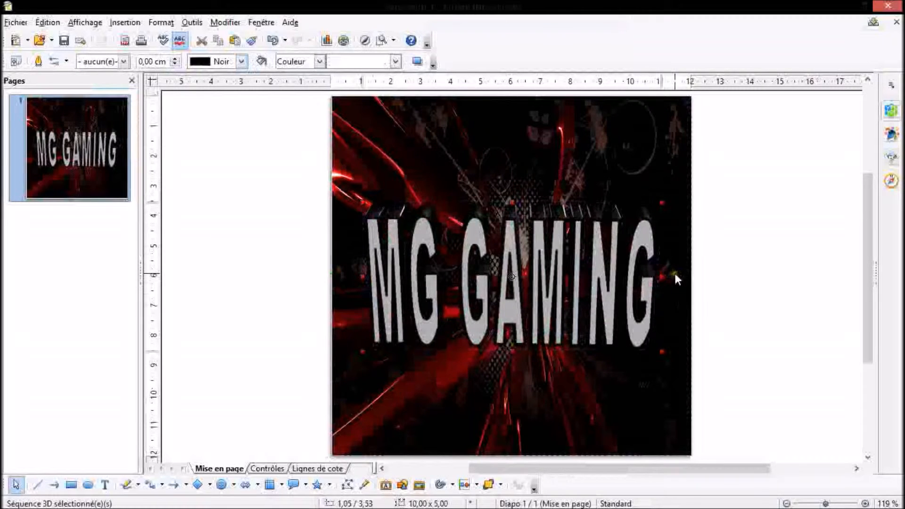
click(667, 274)
drag(662, 276, 664, 235)
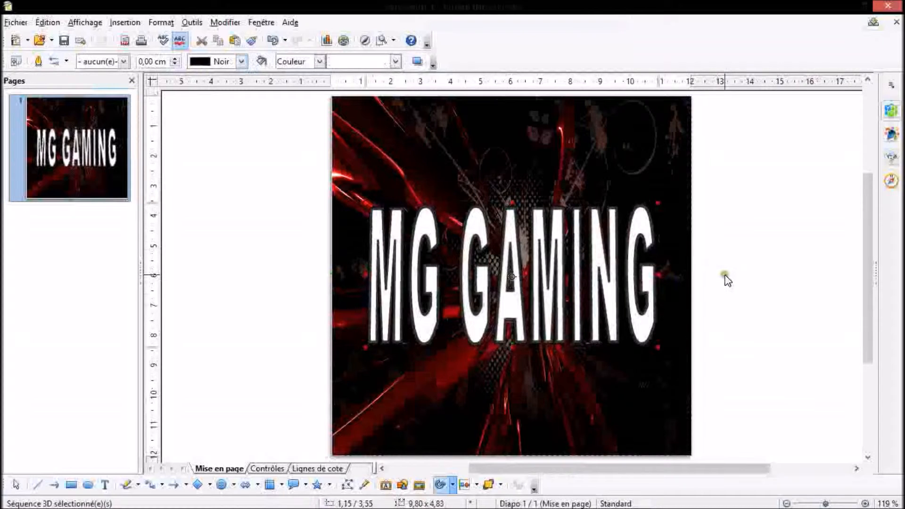
click(705, 284)
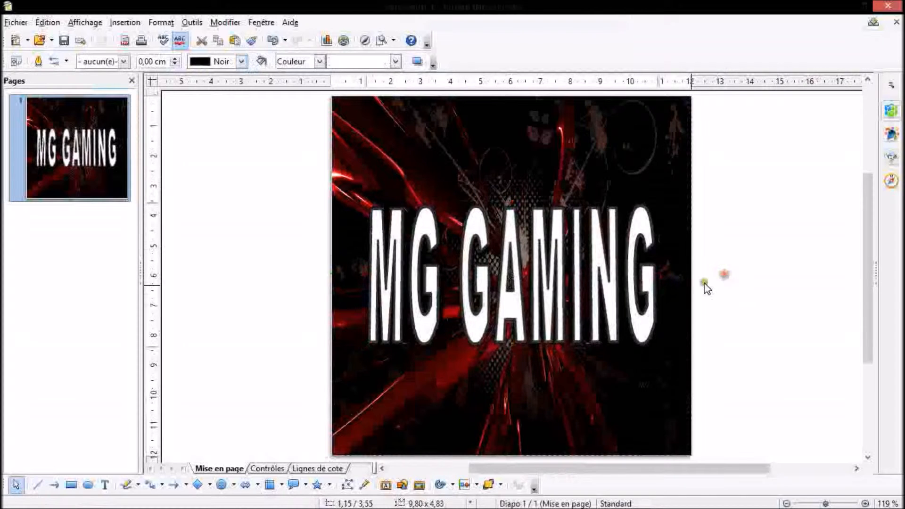
Stretch the 3D lettering sideways to about 11.73 cm, nearly the picture's full width, and downward to about 5.98 cm high.
click(658, 279)
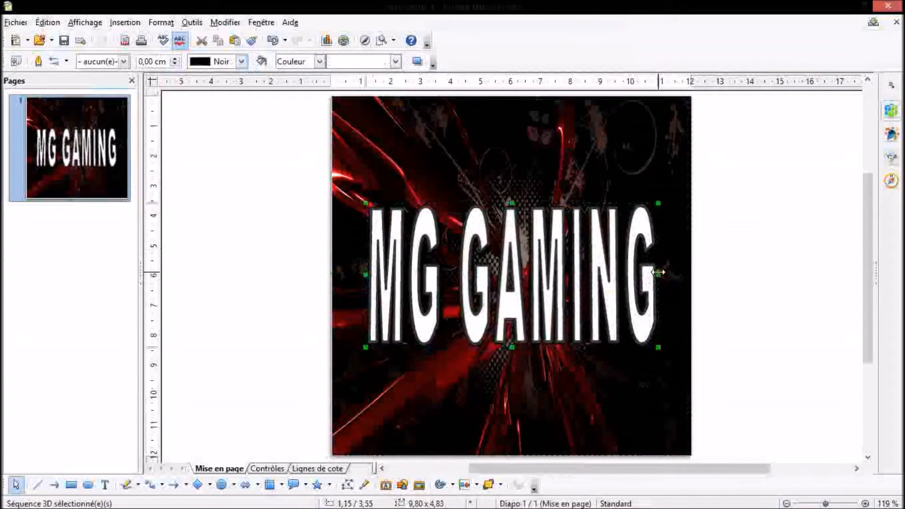
drag(659, 273, 690, 272)
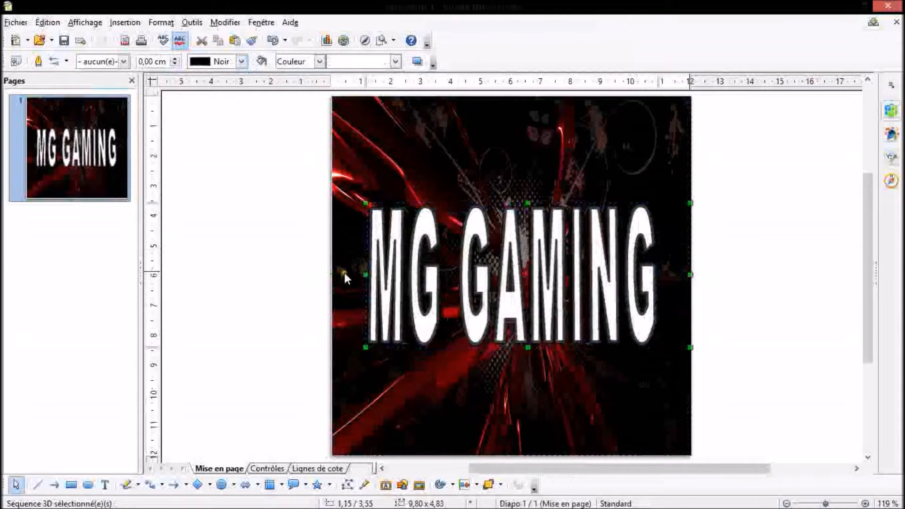
drag(366, 273, 343, 275)
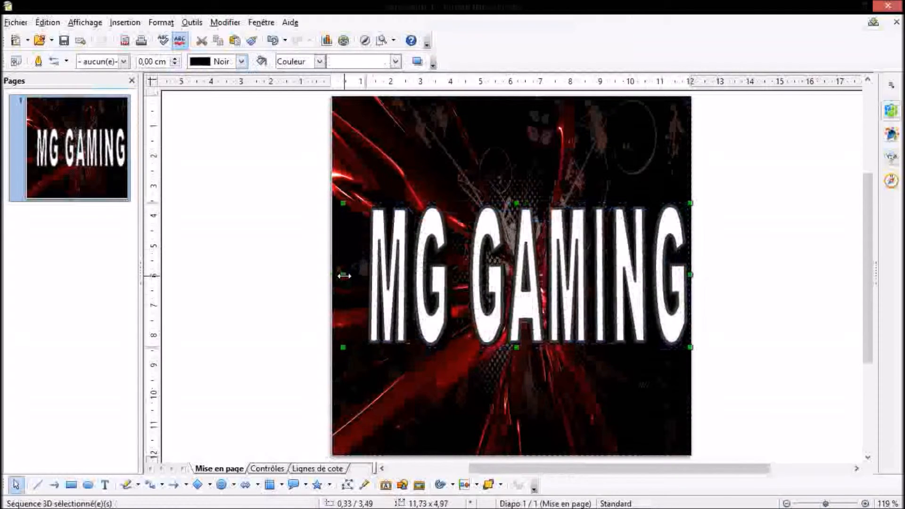
drag(344, 347, 344, 376)
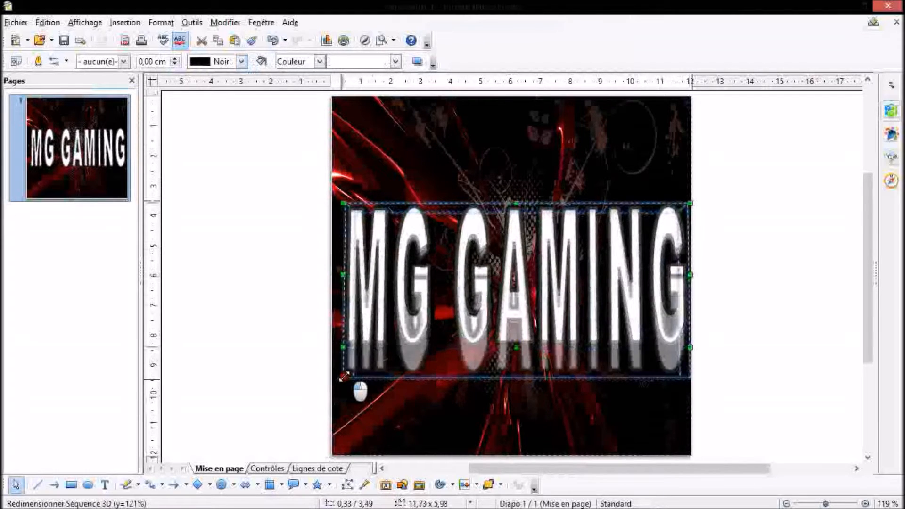
Open the 3D effects of the MG GAMING lettering and set its ambient light colour to Blanc.
click(772, 276)
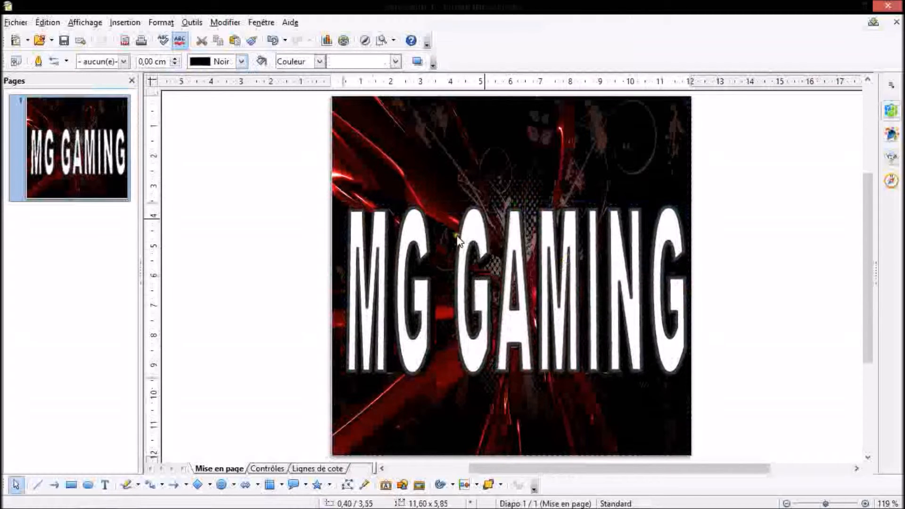
click(565, 249)
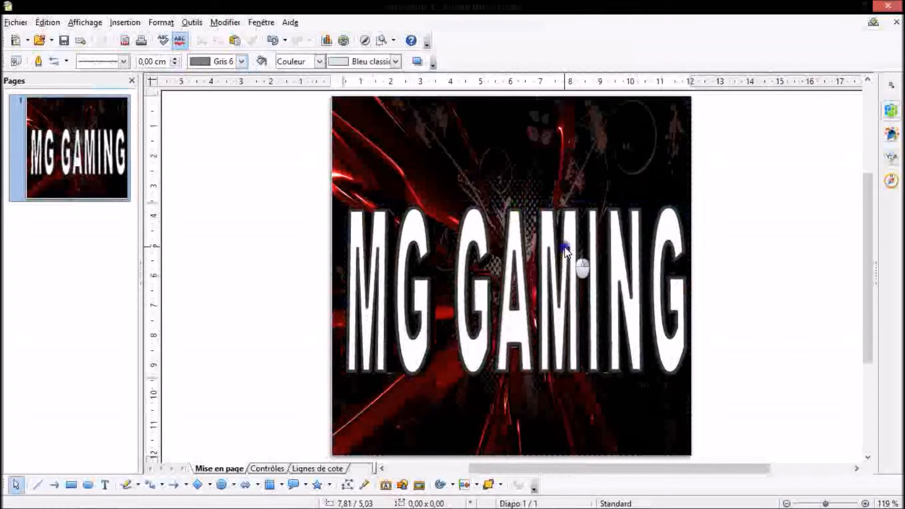
right_click(565, 249)
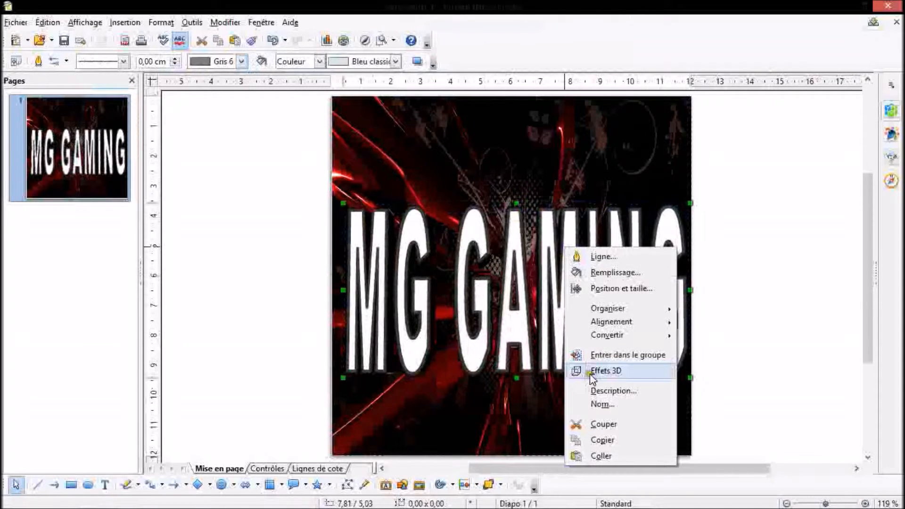
click(593, 373)
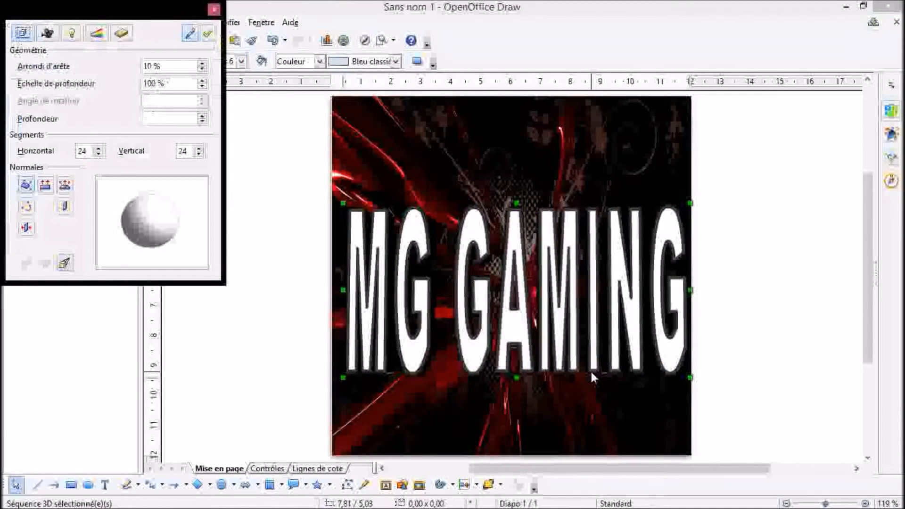
click(72, 33)
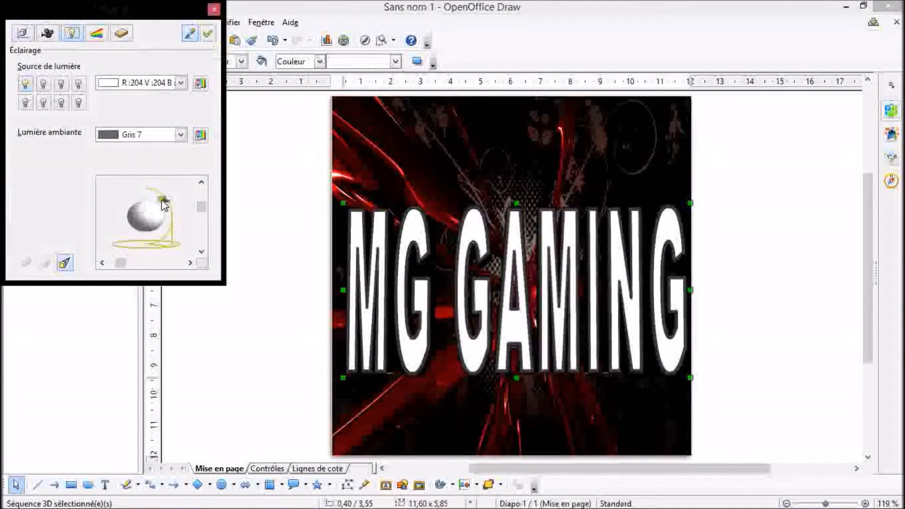
click(181, 135)
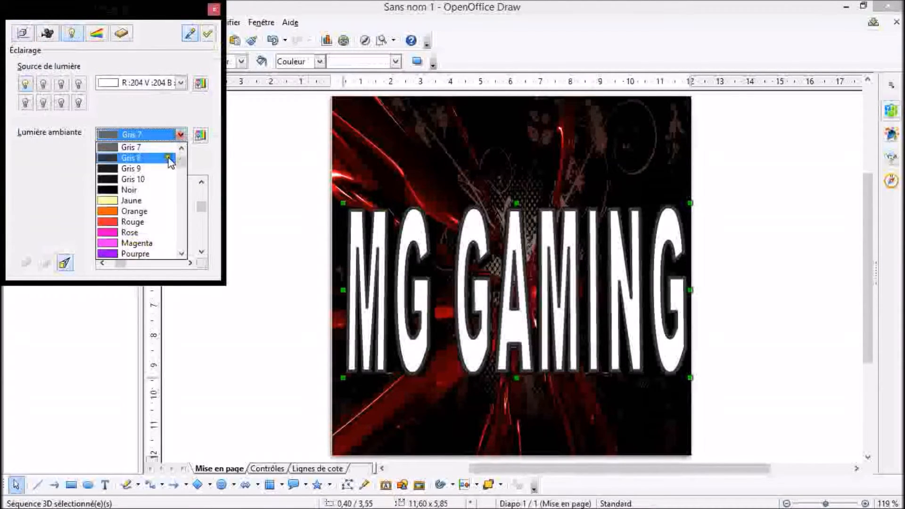
drag(184, 163, 186, 148)
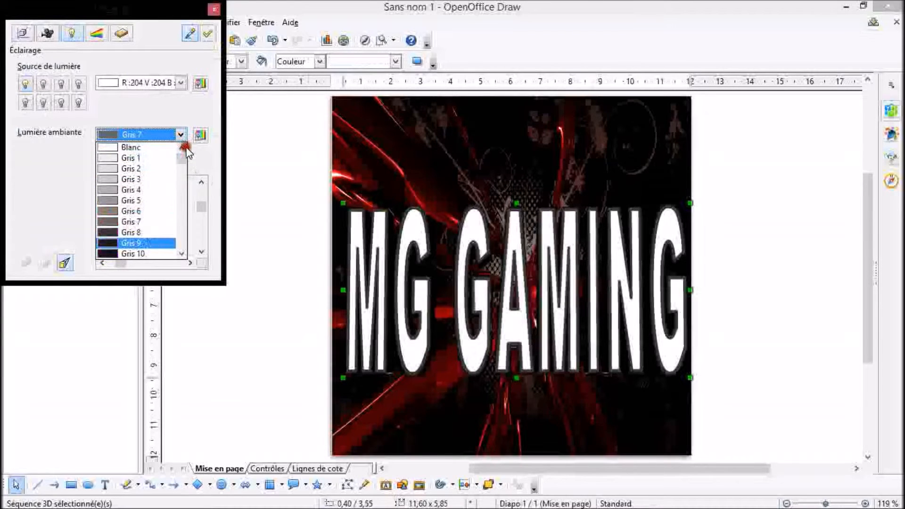
click(129, 147)
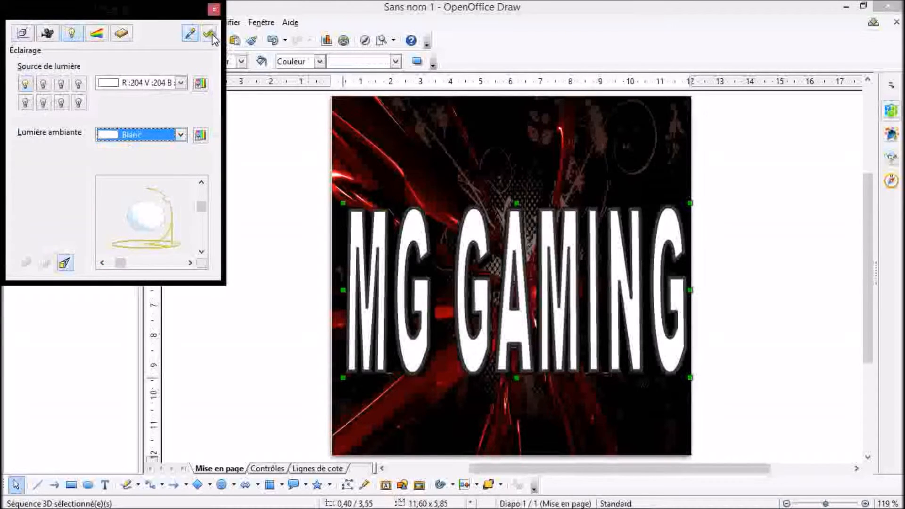
Move the light source lower around the preview sphere, apply the lighting to the lettering, and close the 3D effects.
drag(163, 223, 125, 239)
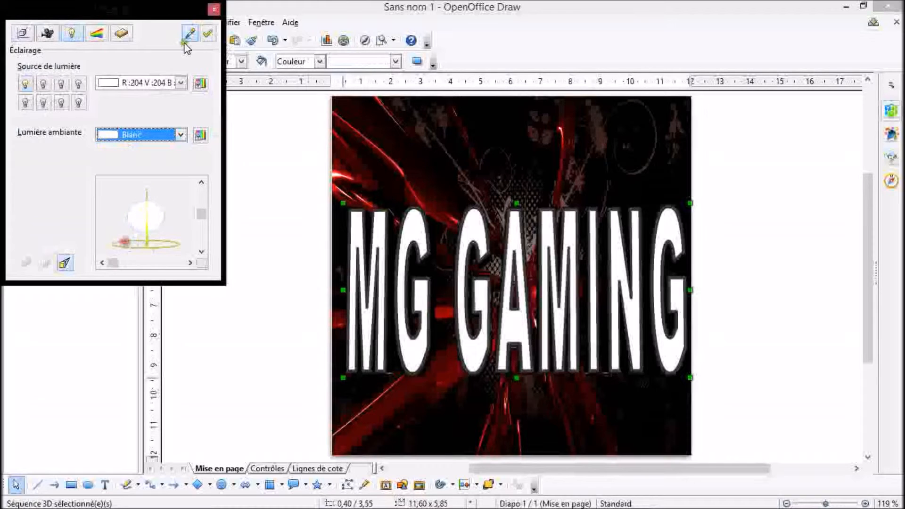
click(210, 34)
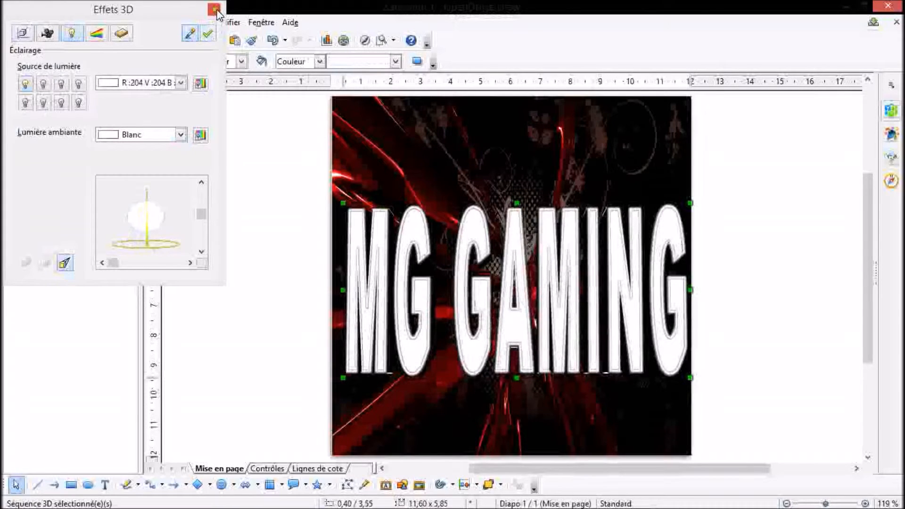
click(215, 9)
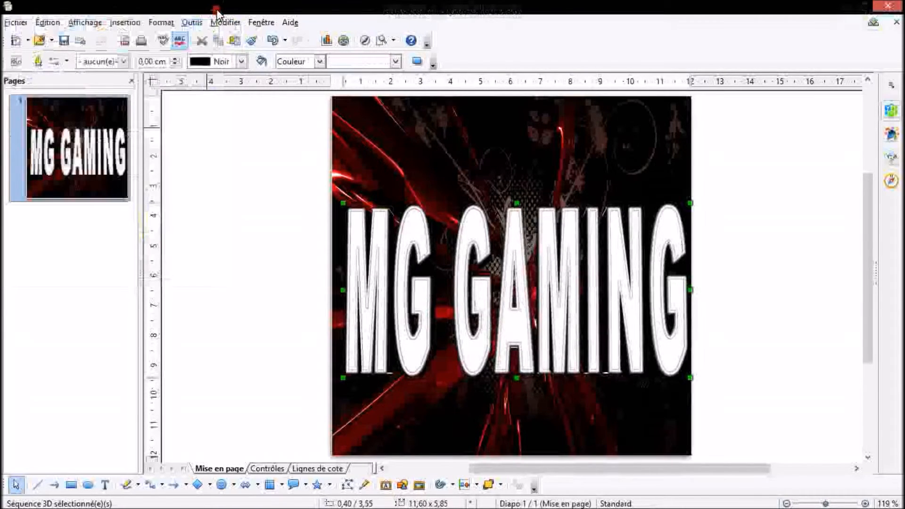
Fill the 3D MG GAMING lettering with the axial red-to-black gradient Dégradé 8.
right_click(510, 253)
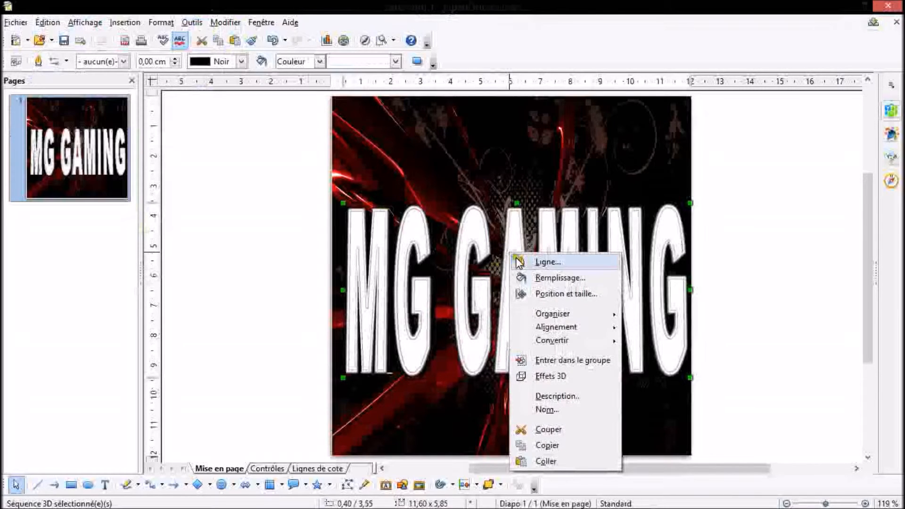
click(529, 278)
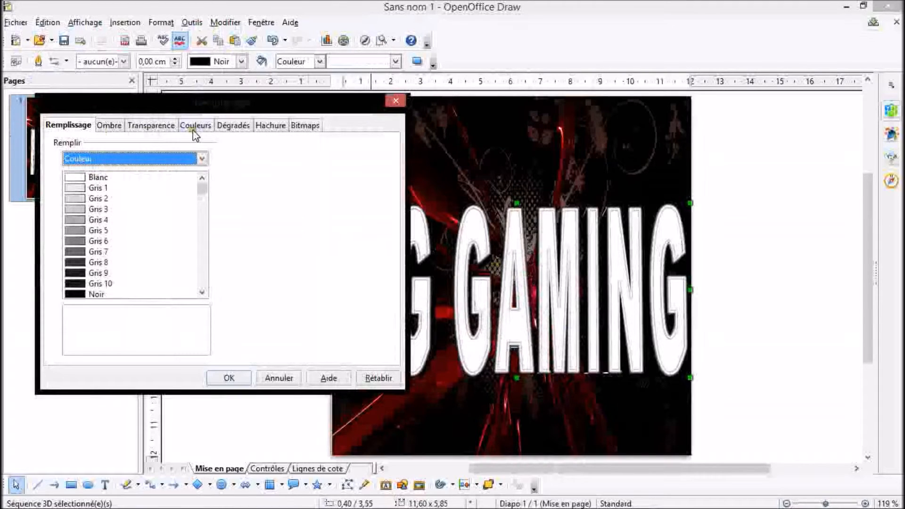
click(233, 125)
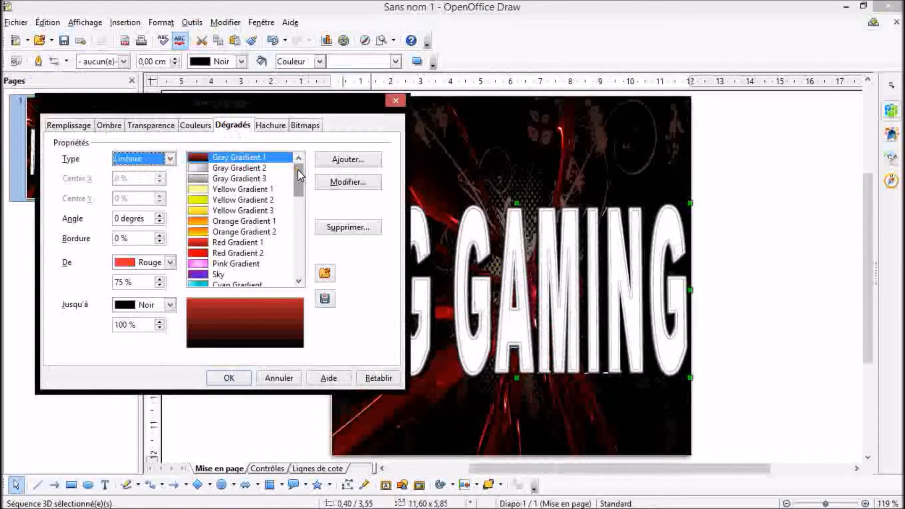
drag(298, 176, 286, 268)
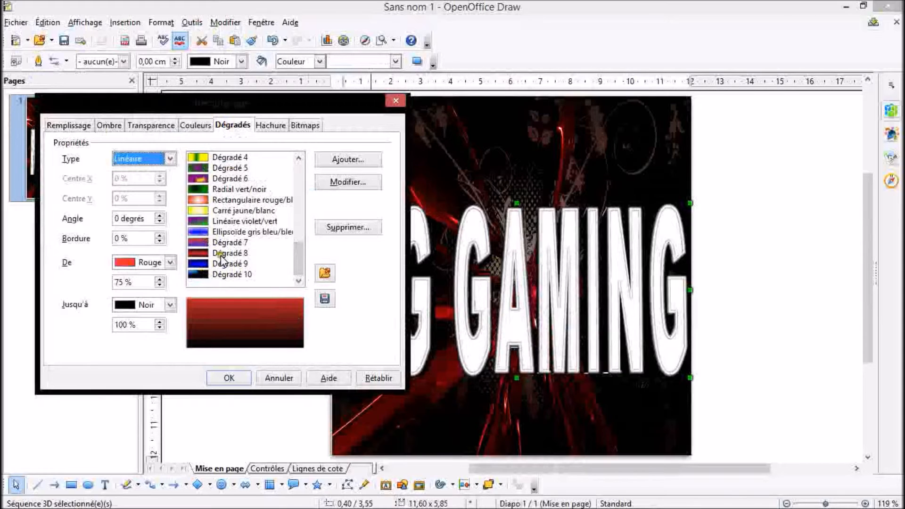
click(238, 255)
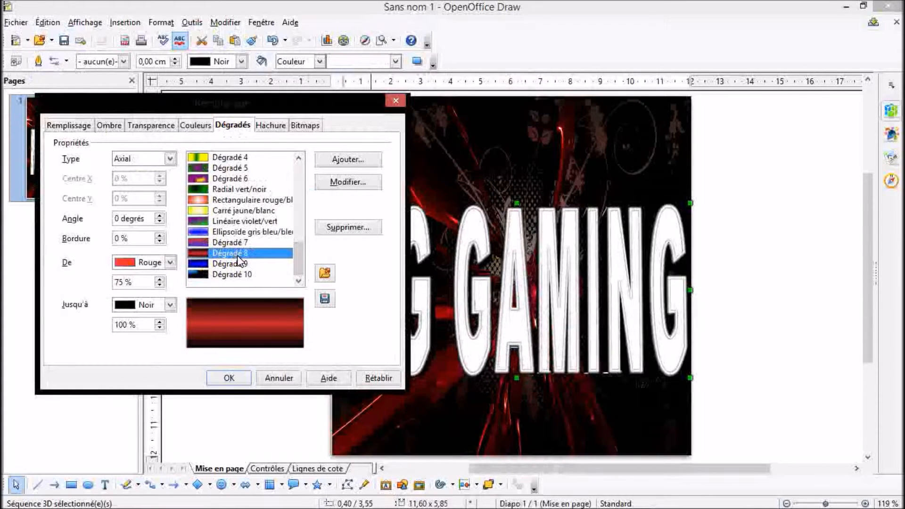
click(229, 378)
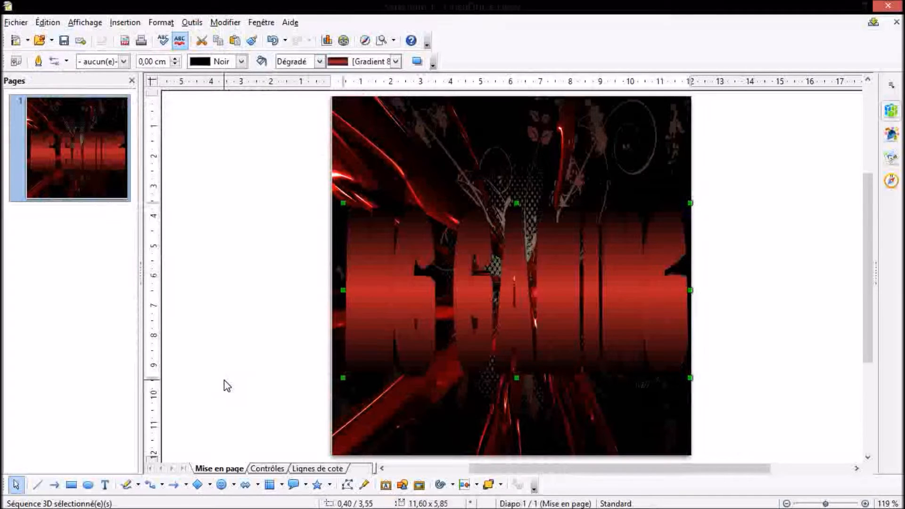
Apply a shadow to the 3D lettering and set the shadow colour to Blanc.
right_click(573, 266)
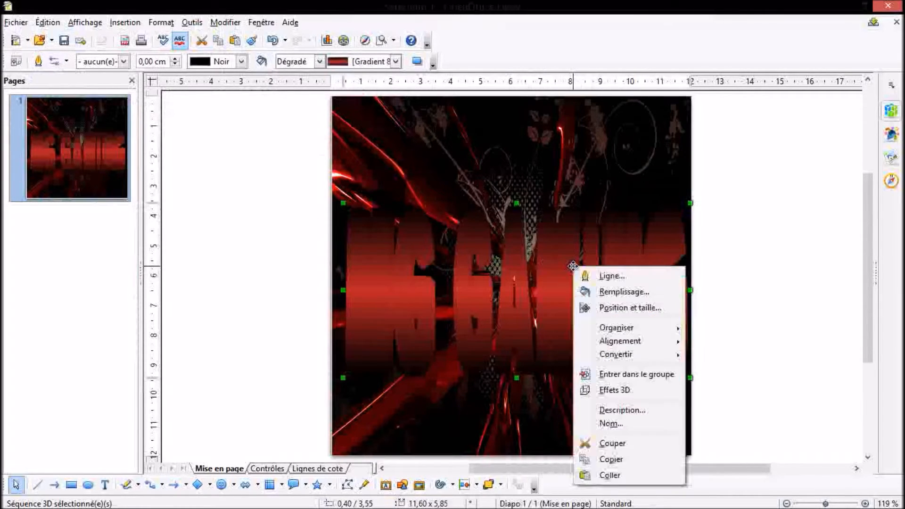
click(596, 291)
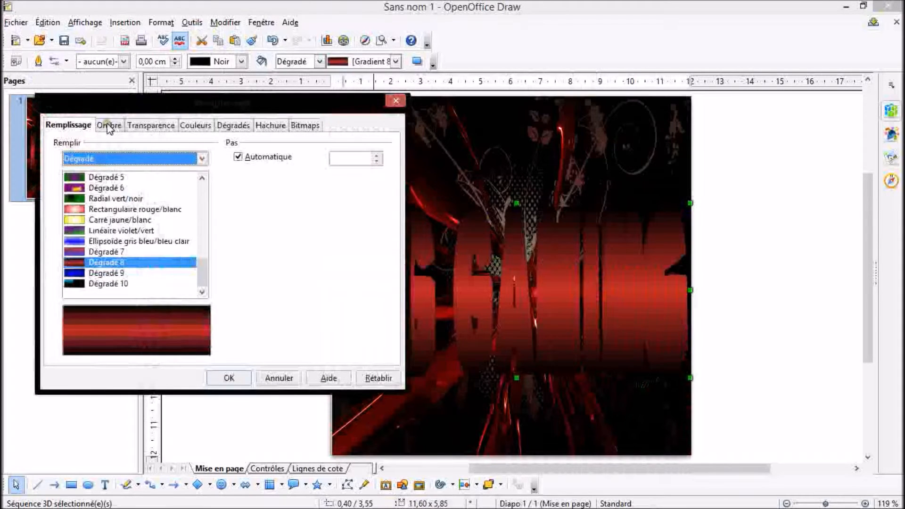
click(108, 126)
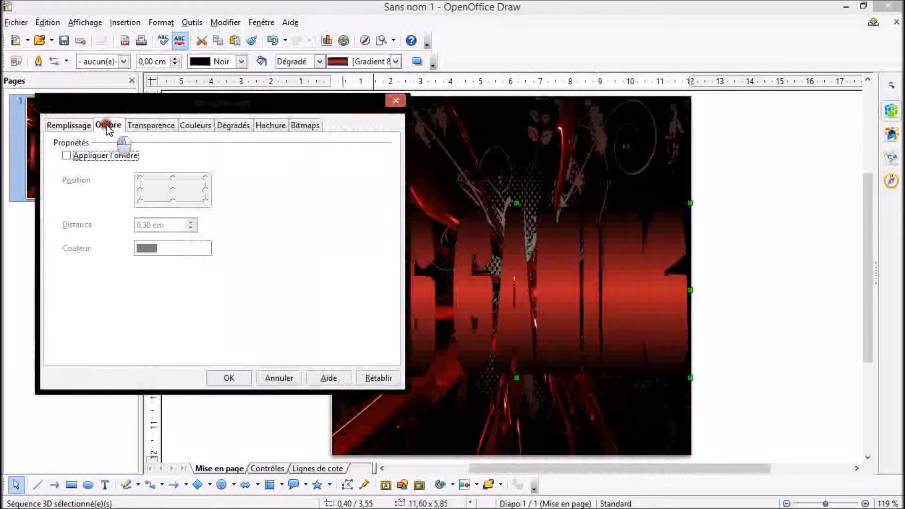
click(105, 156)
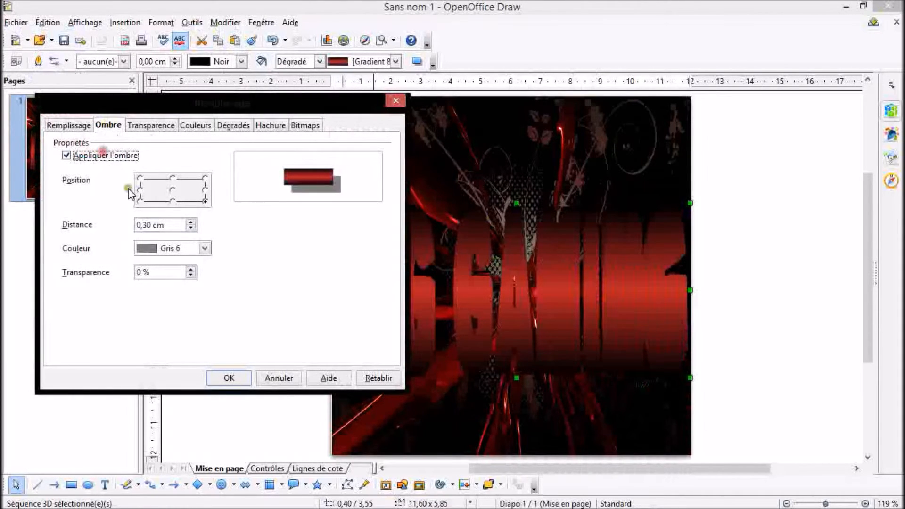
click(203, 249)
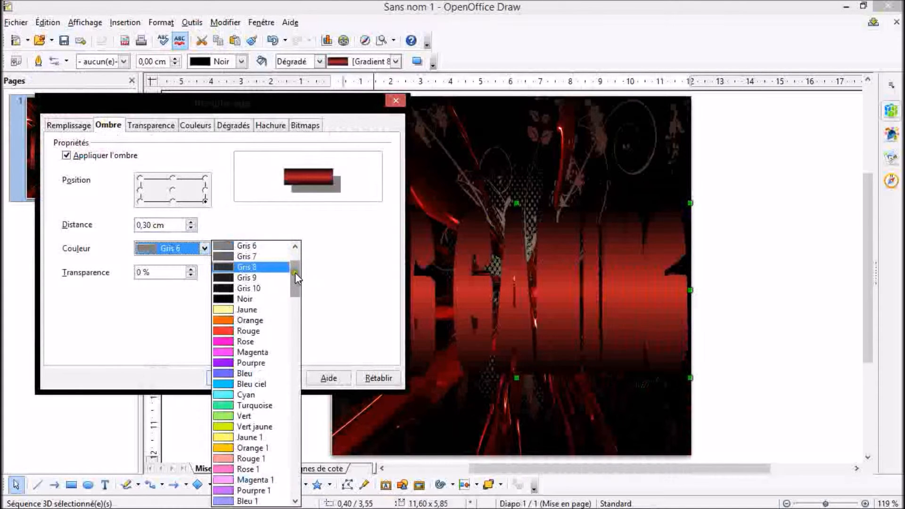
drag(295, 272, 297, 247)
click(281, 247)
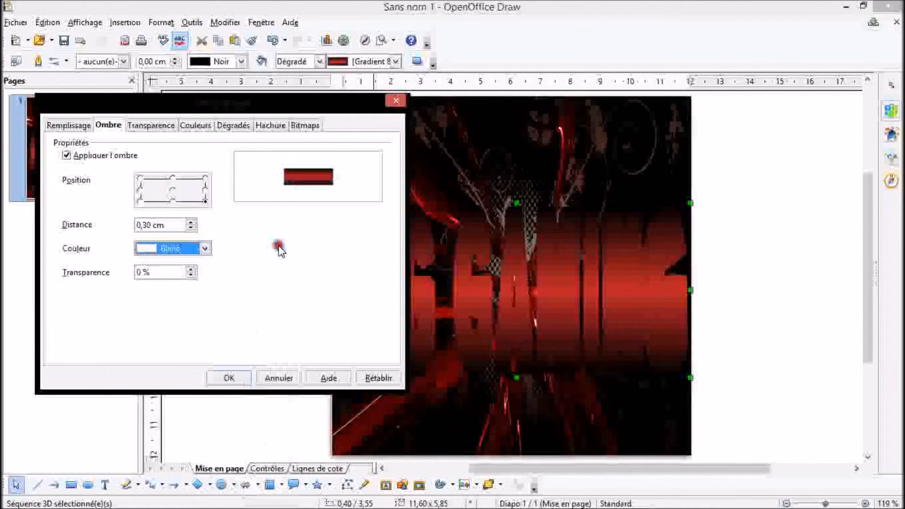
click(233, 377)
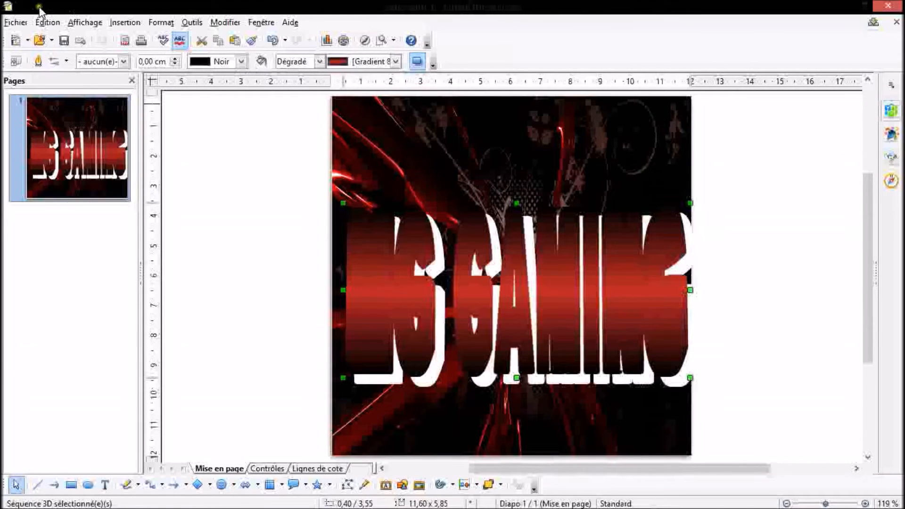
Start exporting the drawing to the Bureau folder and choose JPEG as the file type.
click(14, 22)
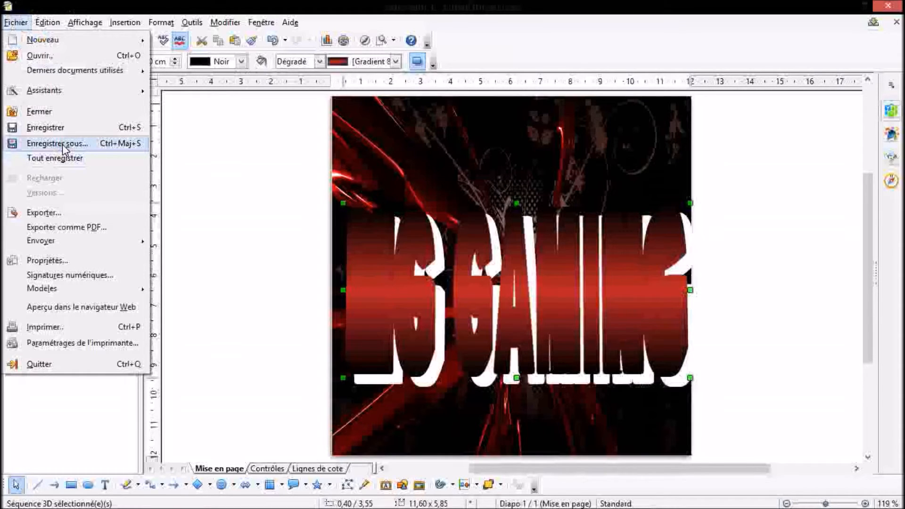
click(64, 213)
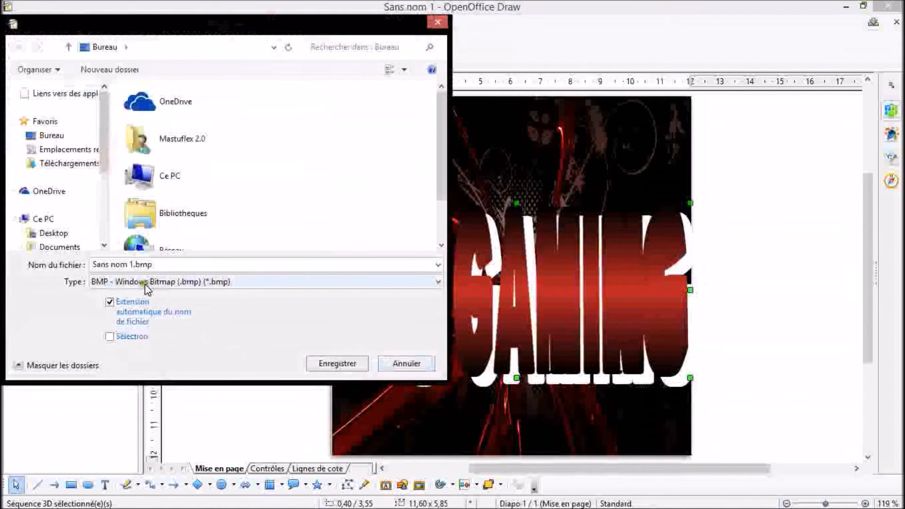
click(146, 282)
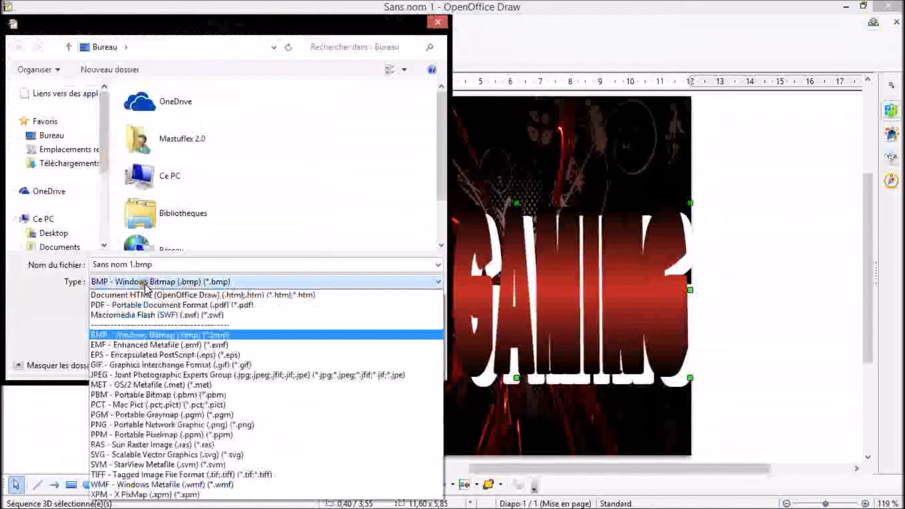
click(139, 375)
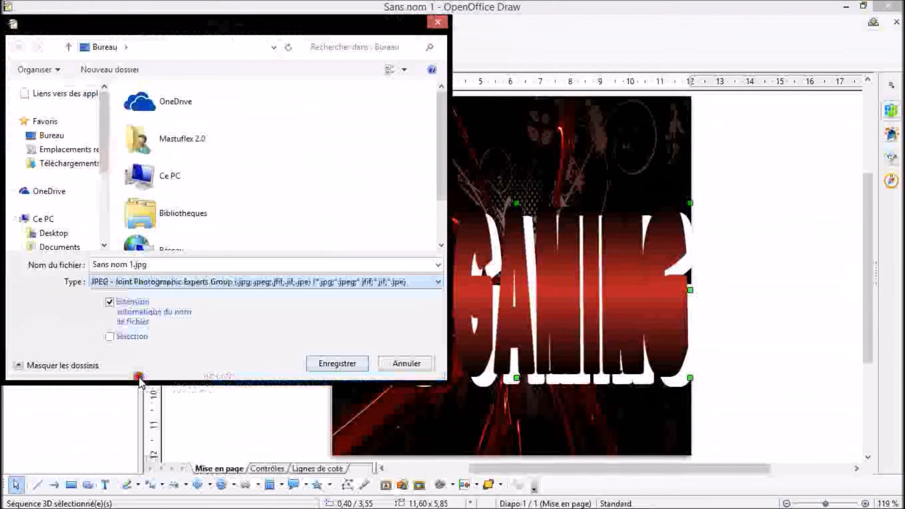
Name the exported file MG II and save it with the default JPEG options.
click(171, 263)
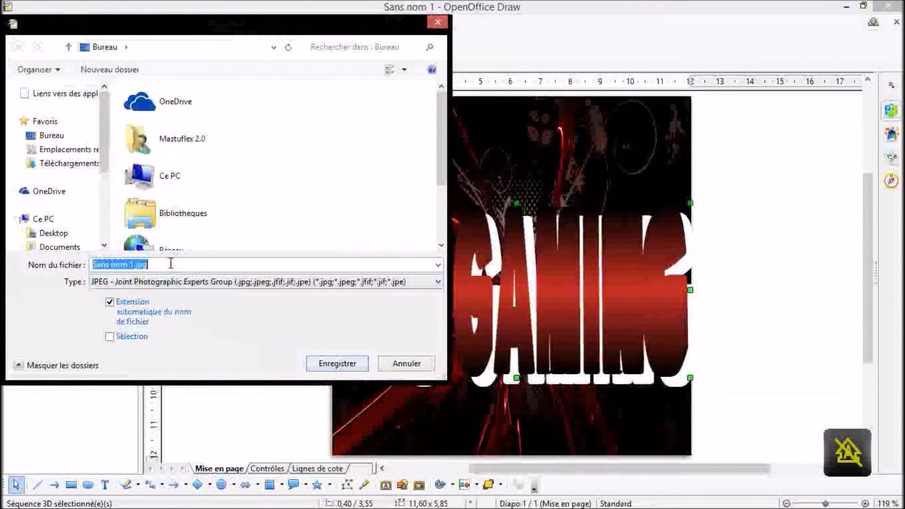
text(mg)
key(BackSpace)
key(BackSpace)
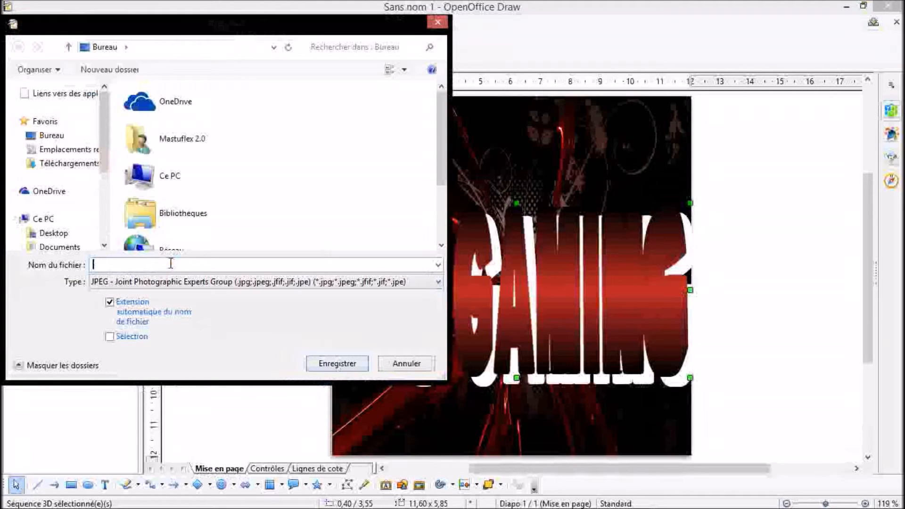
text(MG II)
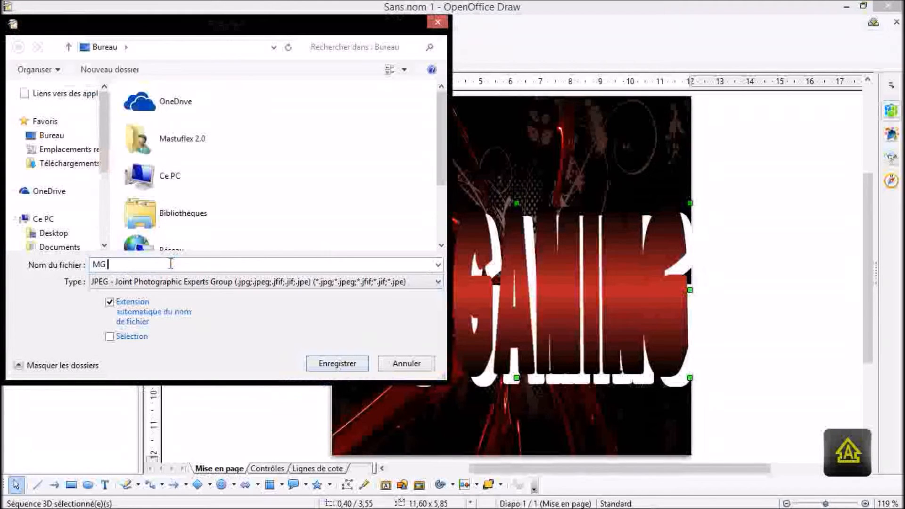
click(323, 363)
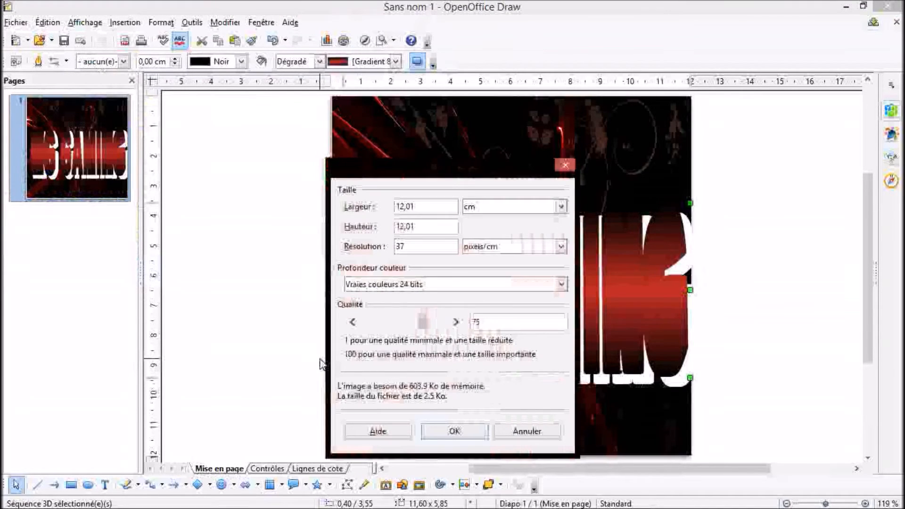
click(454, 431)
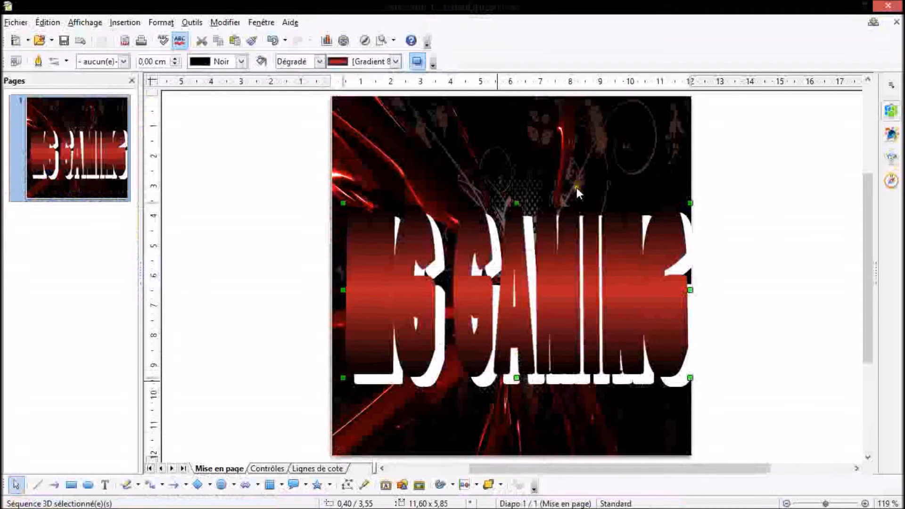
Minimize the drawing window to return to Chrome and close the Google Images result for the red abstract wallpaper.
click(848, 6)
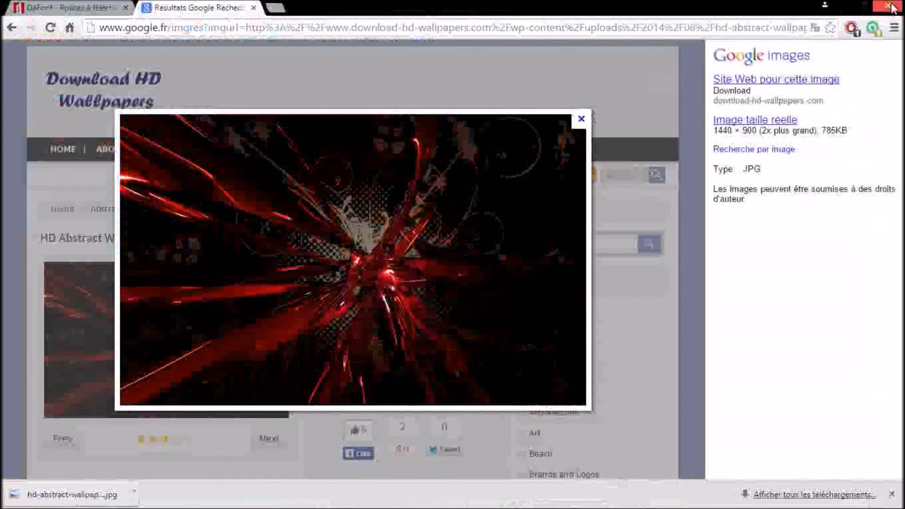
click(253, 7)
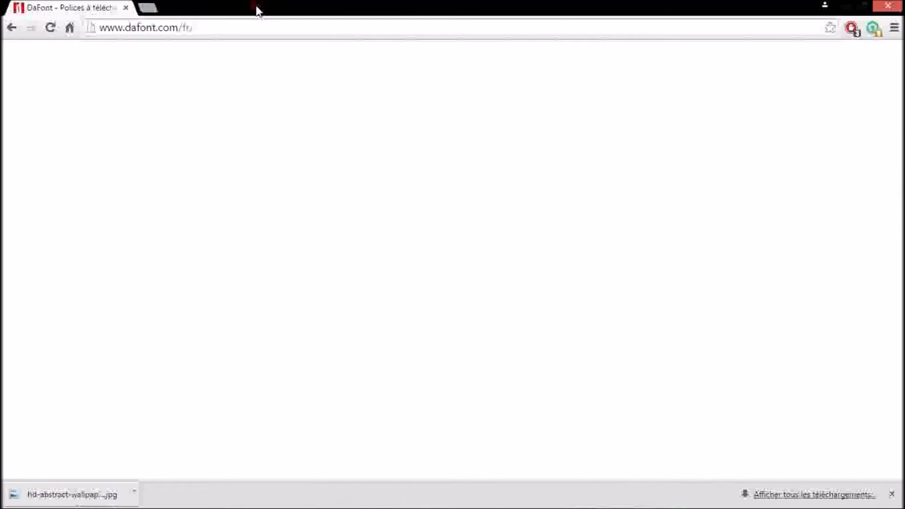
Close the browser, set MG II.jpg as the desktop background, and dismiss the low-battery notice.
click(899, 9)
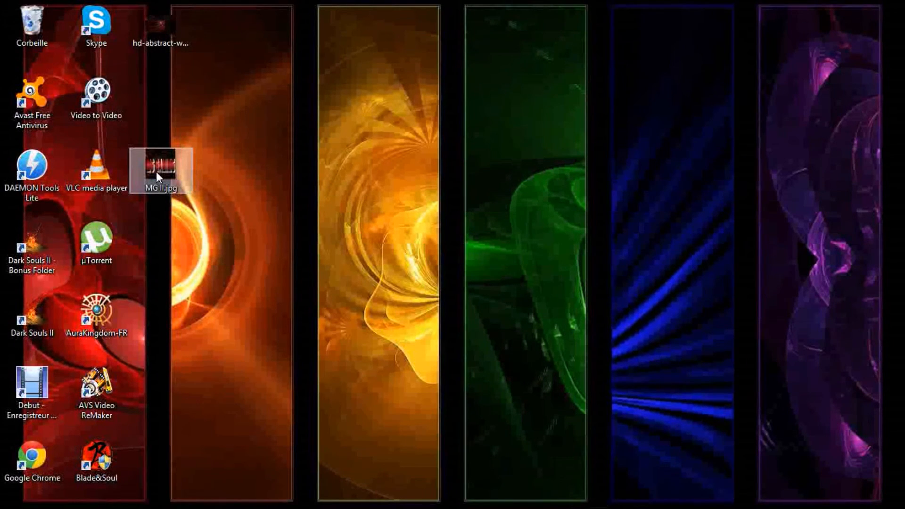
right_click(157, 173)
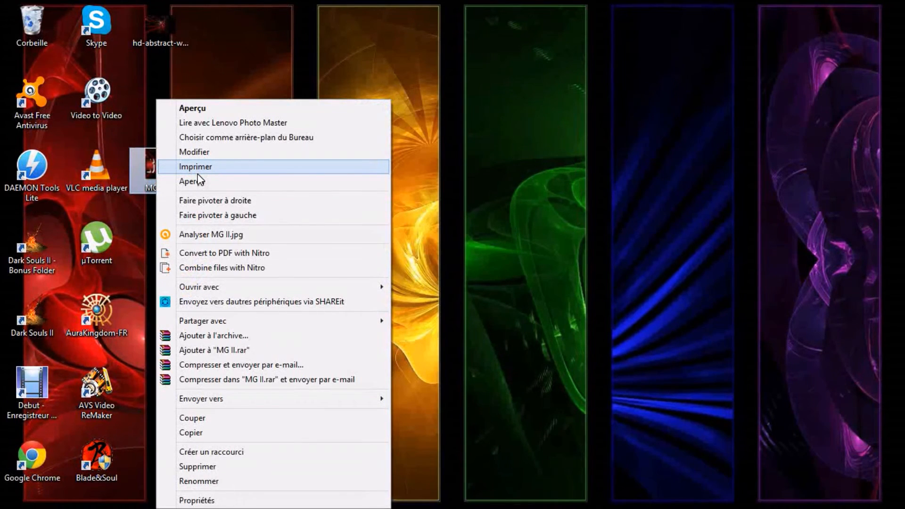
click(219, 135)
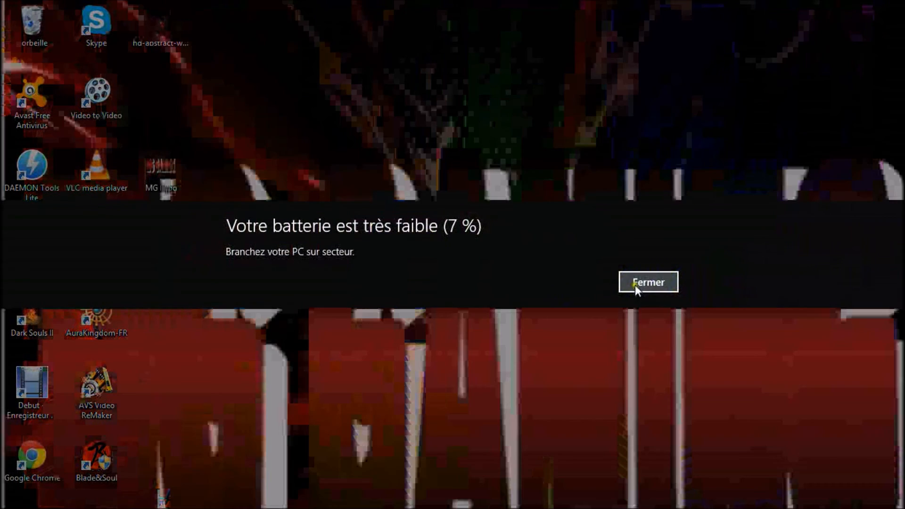
click(635, 285)
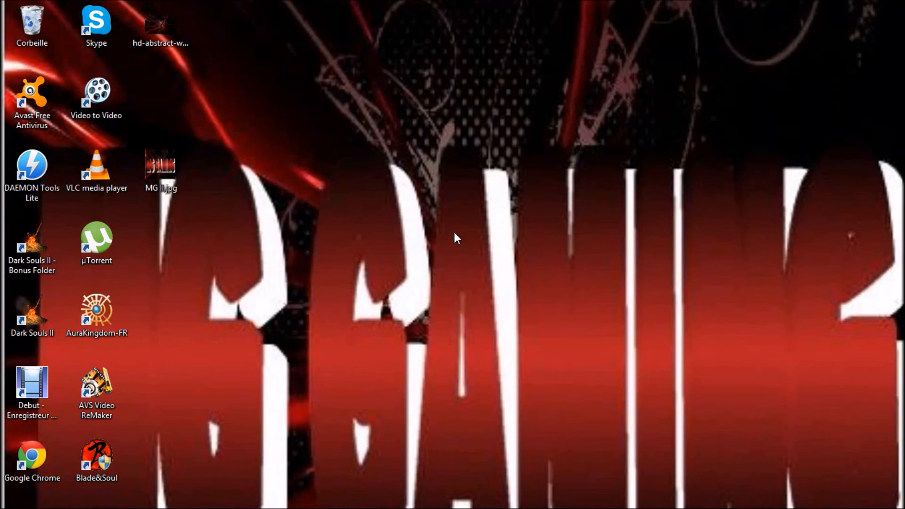
Switch to the Debut video recorder and stop the running screen recording.
mouse_move(508, 508)
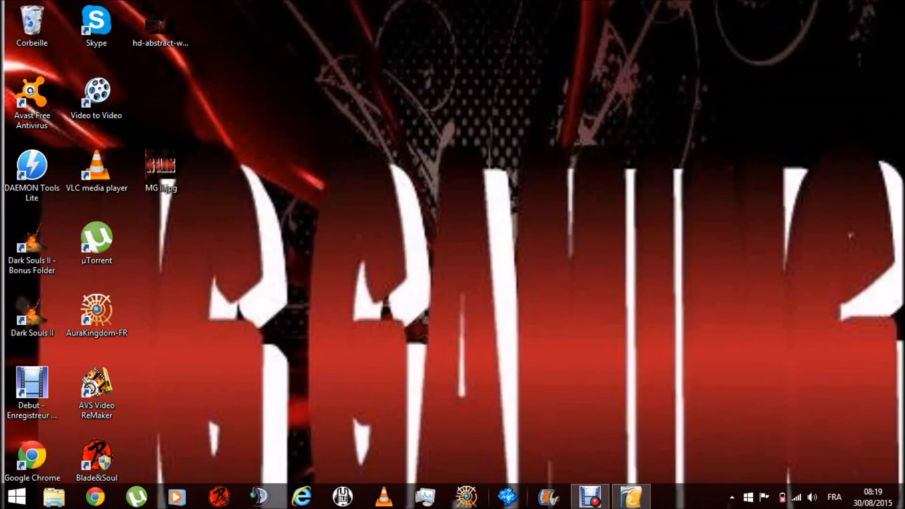
mouse_move(587, 503)
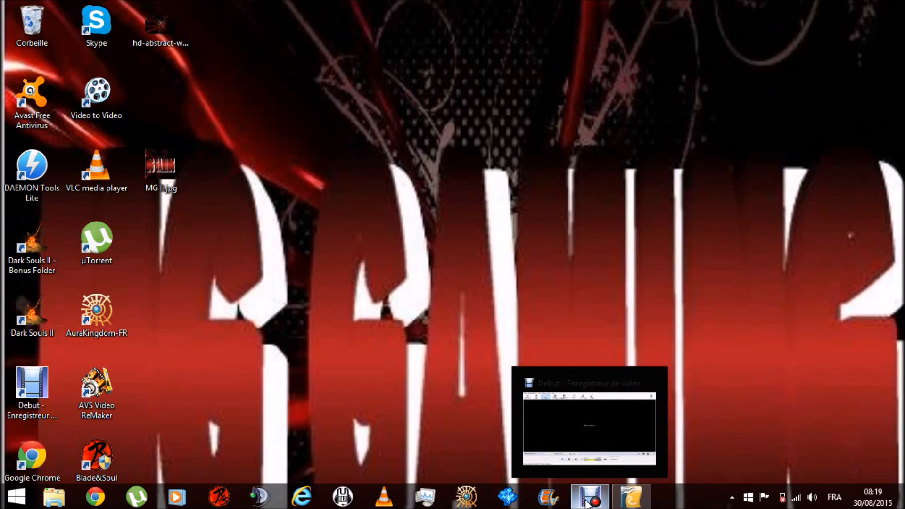
double_click(47, 320)
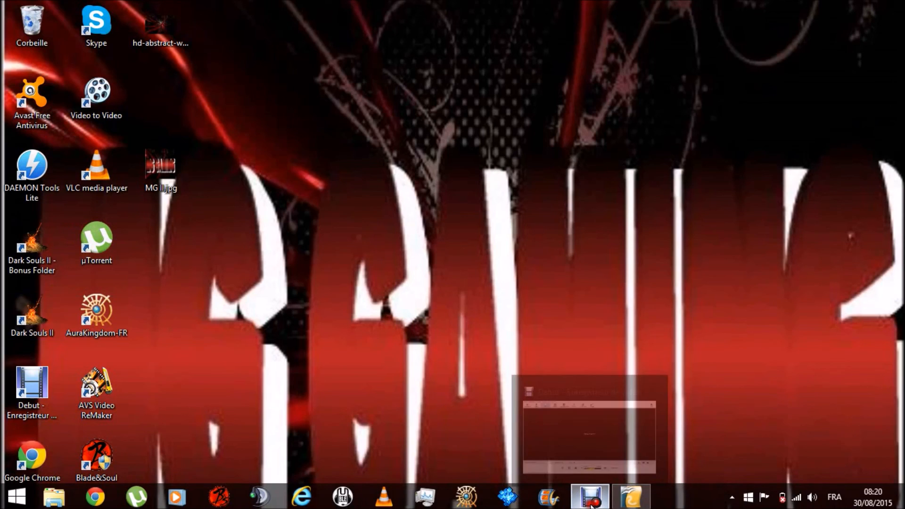
click(590, 498)
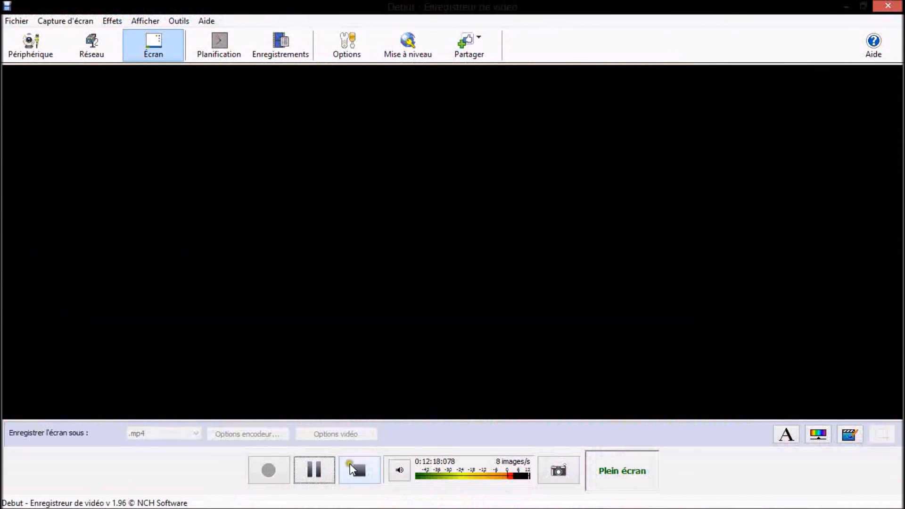
click(349, 469)
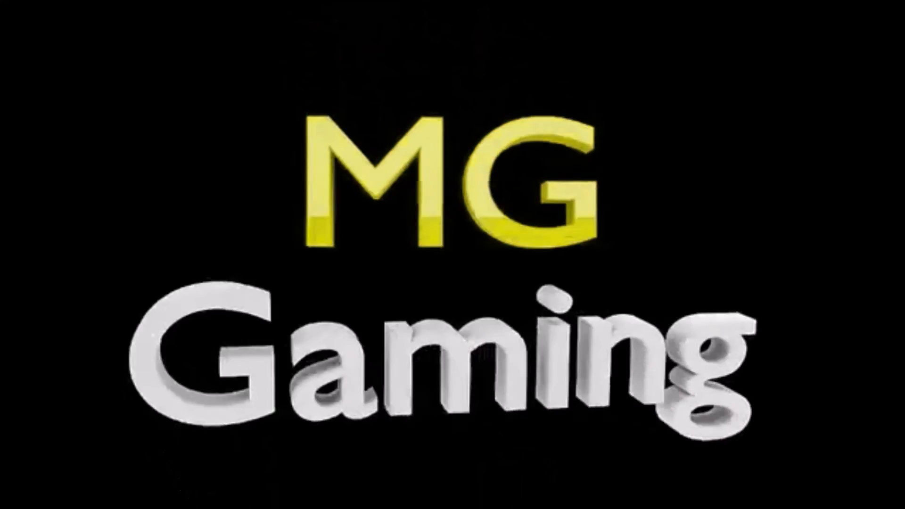